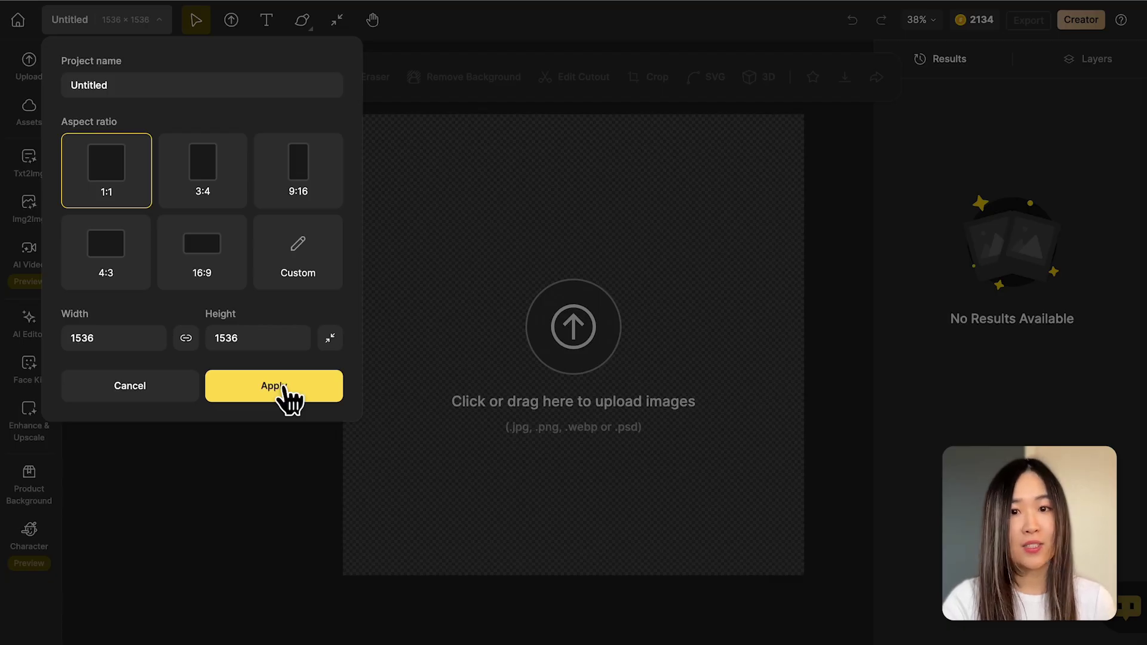
Confirm the 1536 × 1536 canvas and start a new Character Sheet.
click(285, 396)
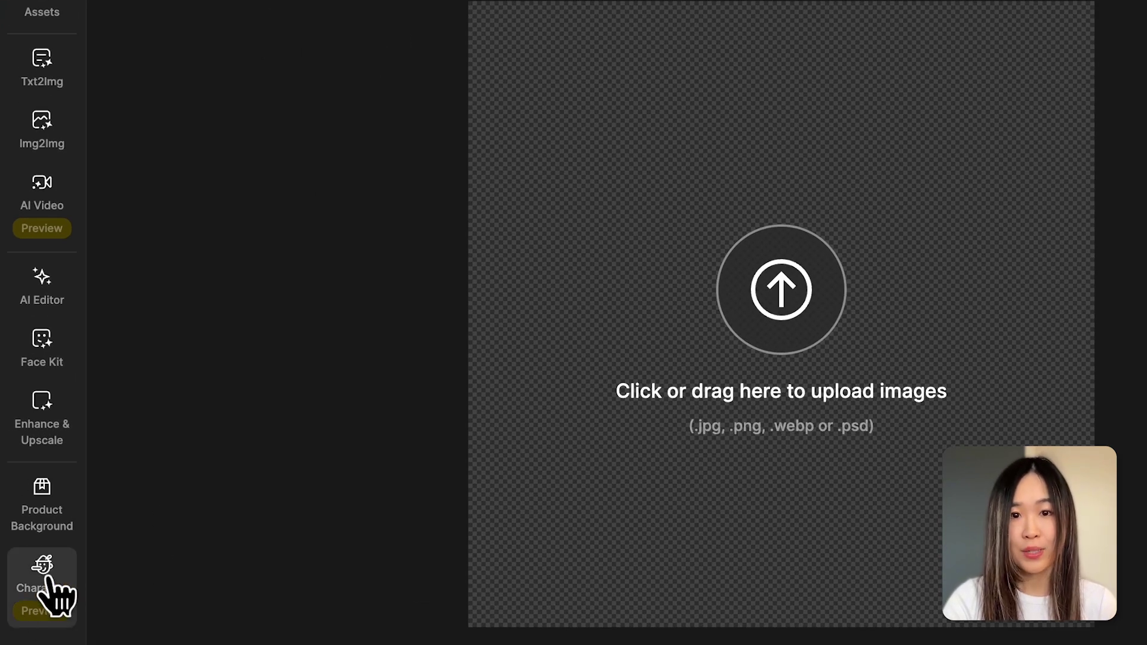
click(49, 577)
click(287, 478)
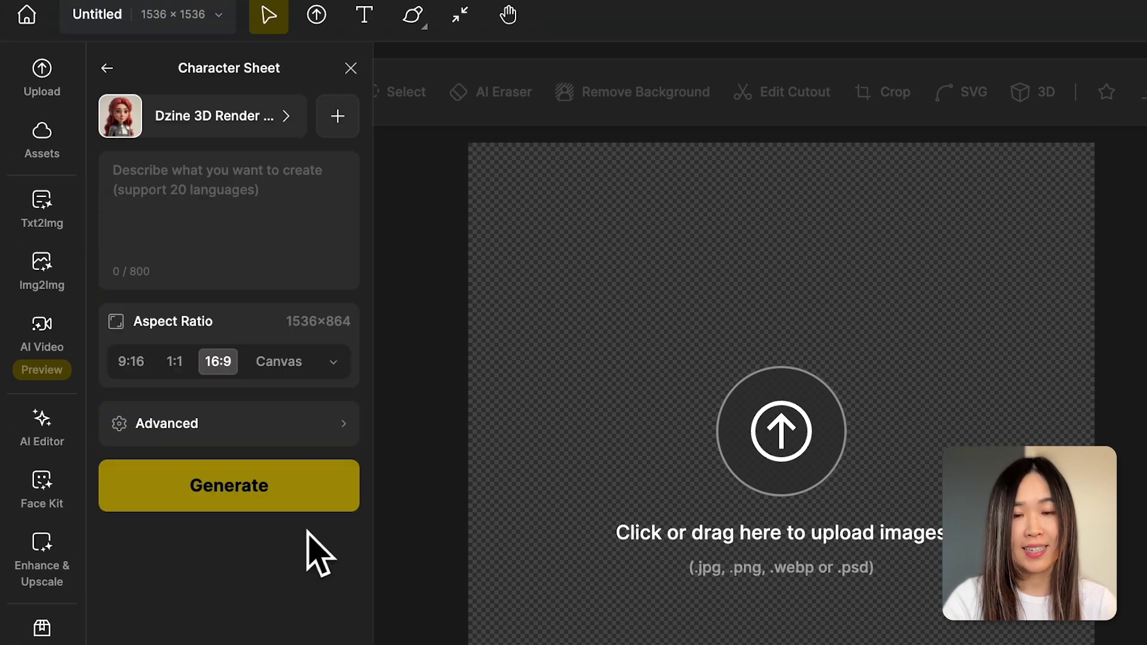
Choose the Dzine Realistic v2 style, paste the dark-skinned woman with red-highlighted afro prompt, and check the aspect ratios.
click(277, 121)
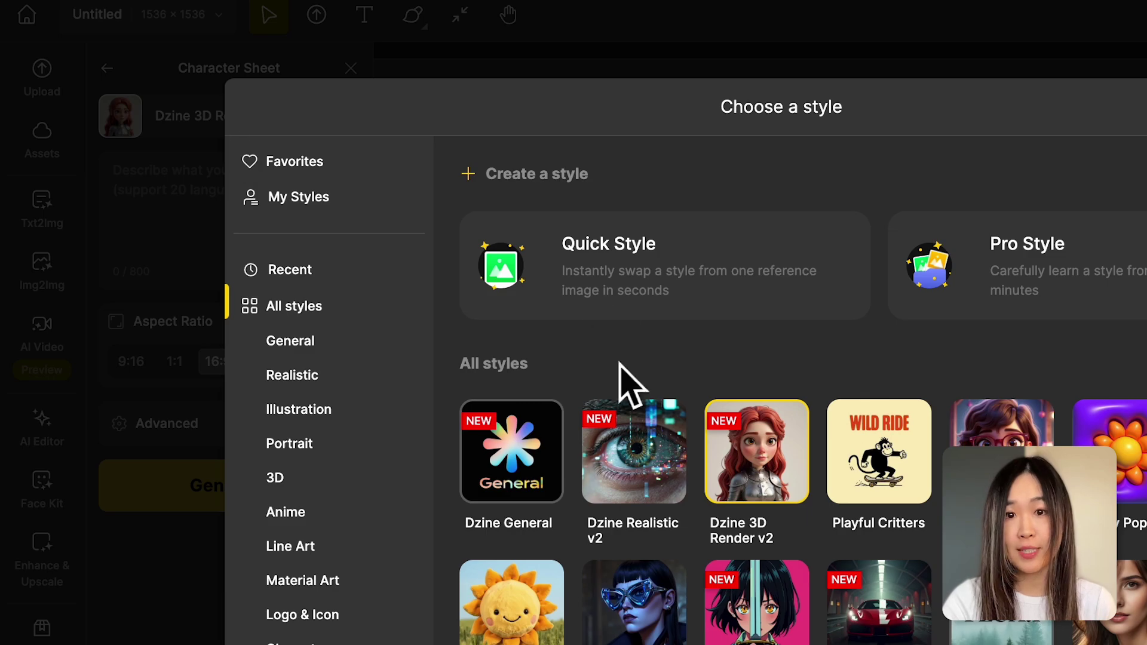
click(627, 496)
click(277, 243)
text(a beautiful woman, dark-skinned, with a big afro, and bright red highlights, wearing a white tank top and jeans.)
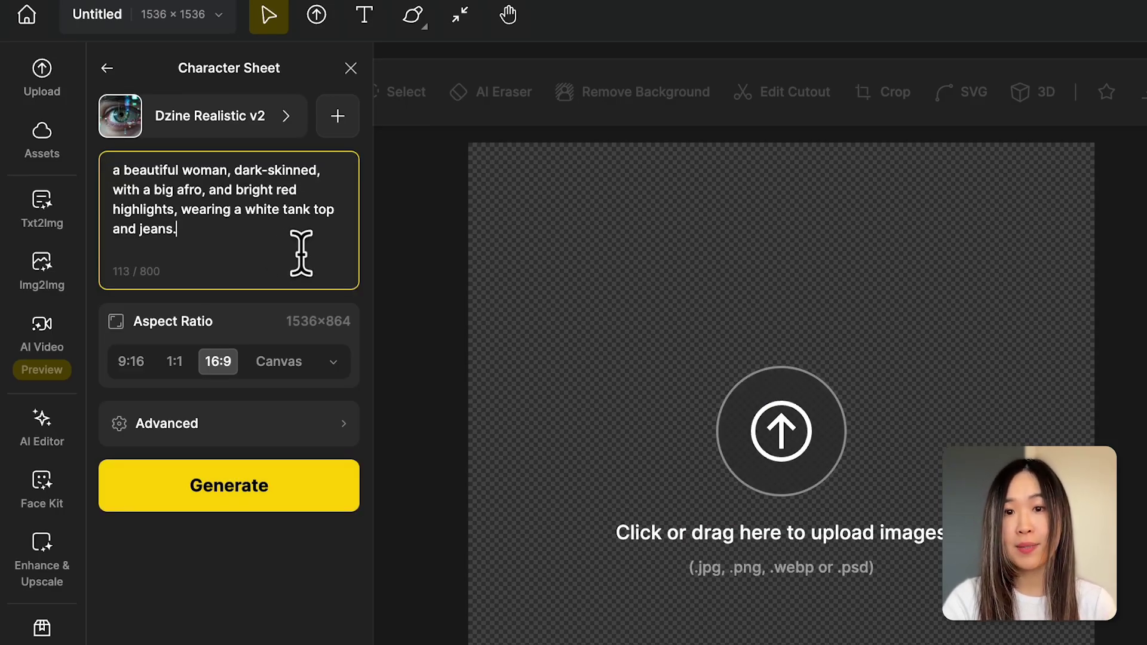
click(333, 362)
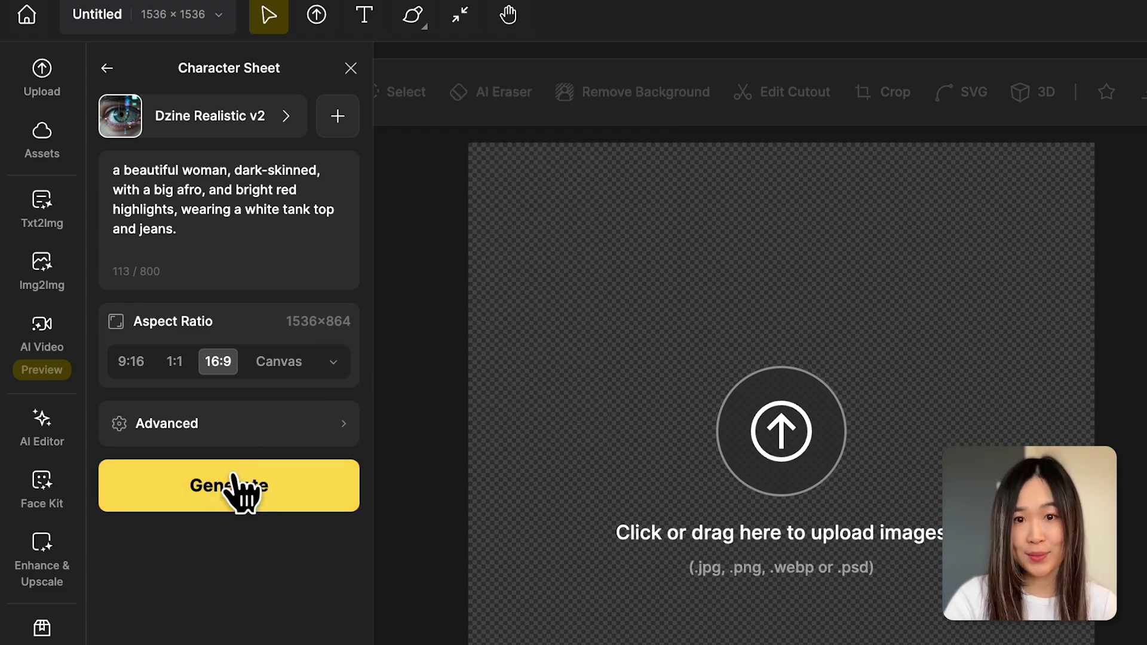
Generate the realistic character sheets, place one on the canvas, crop to the side-view figure, and export it.
click(239, 508)
double_click(992, 490)
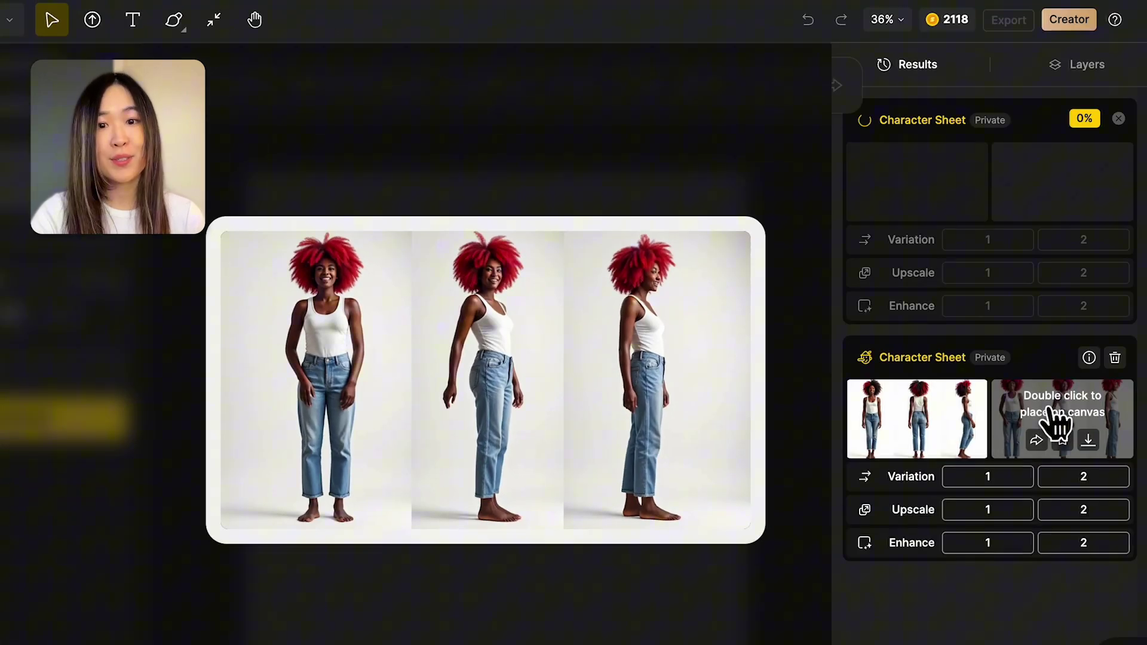
double_click(1052, 427)
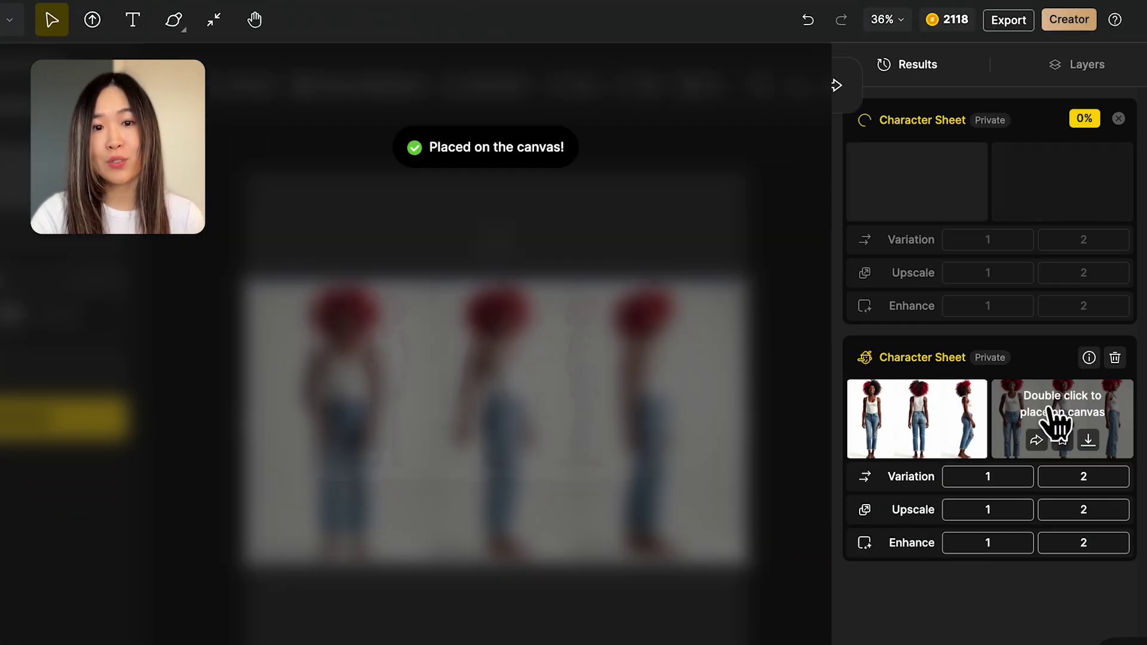
click(571, 85)
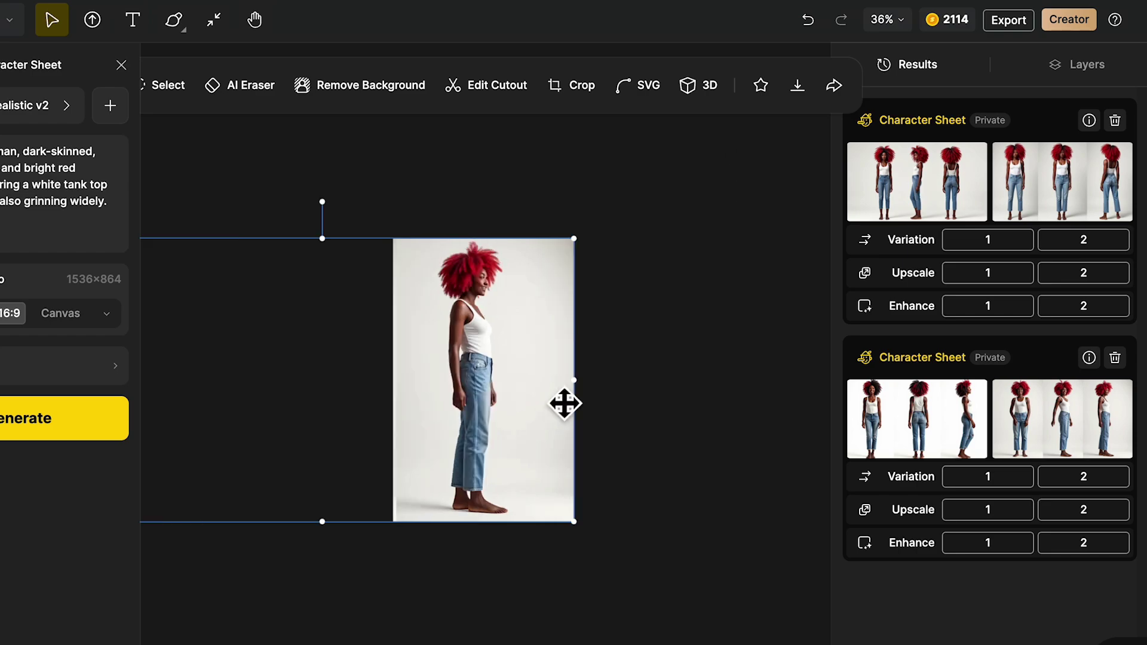
click(1009, 22)
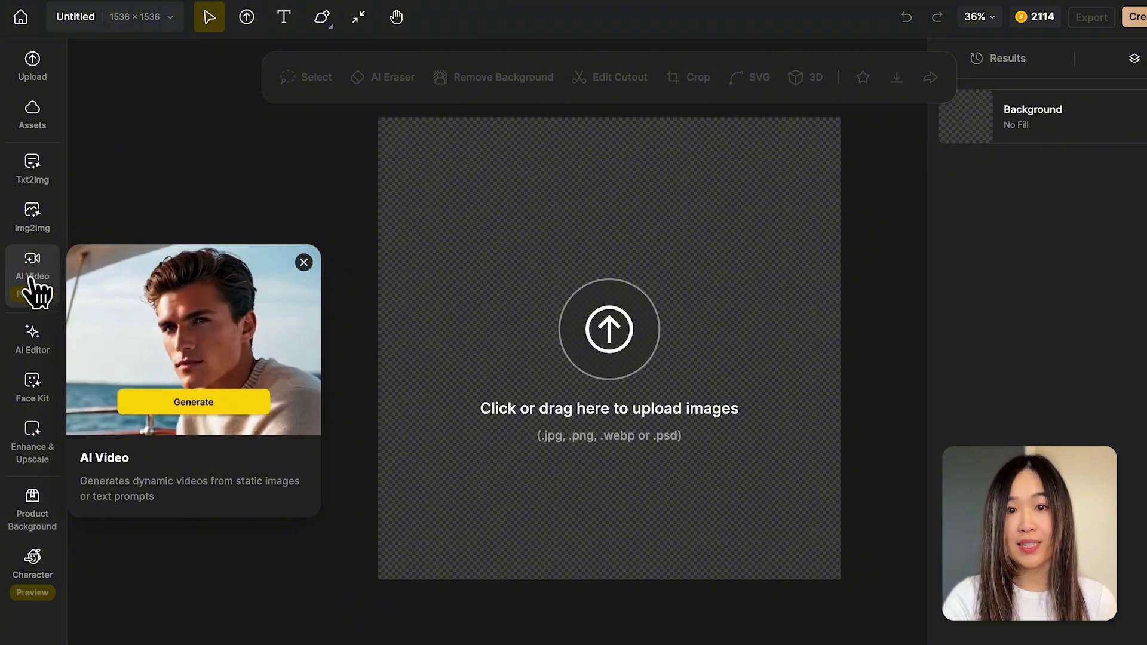
Generate a Kling 1.5 image-to-video clip from the woman's photo with the prompt 'she turns around to show her outfit'.
click(37, 290)
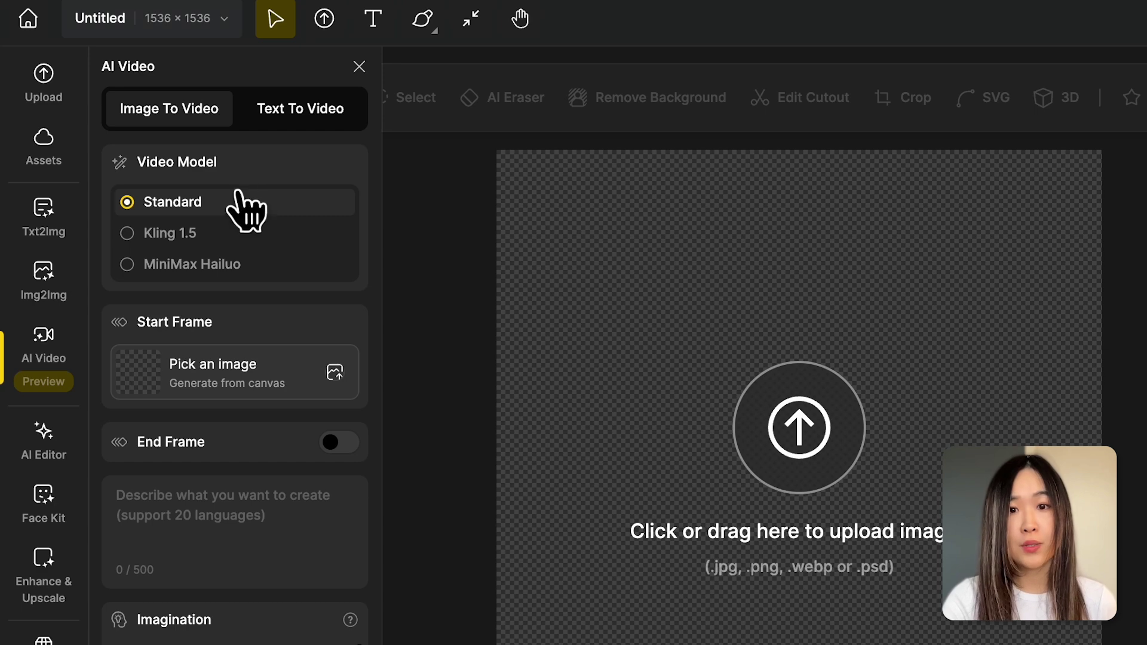
click(241, 234)
click(245, 266)
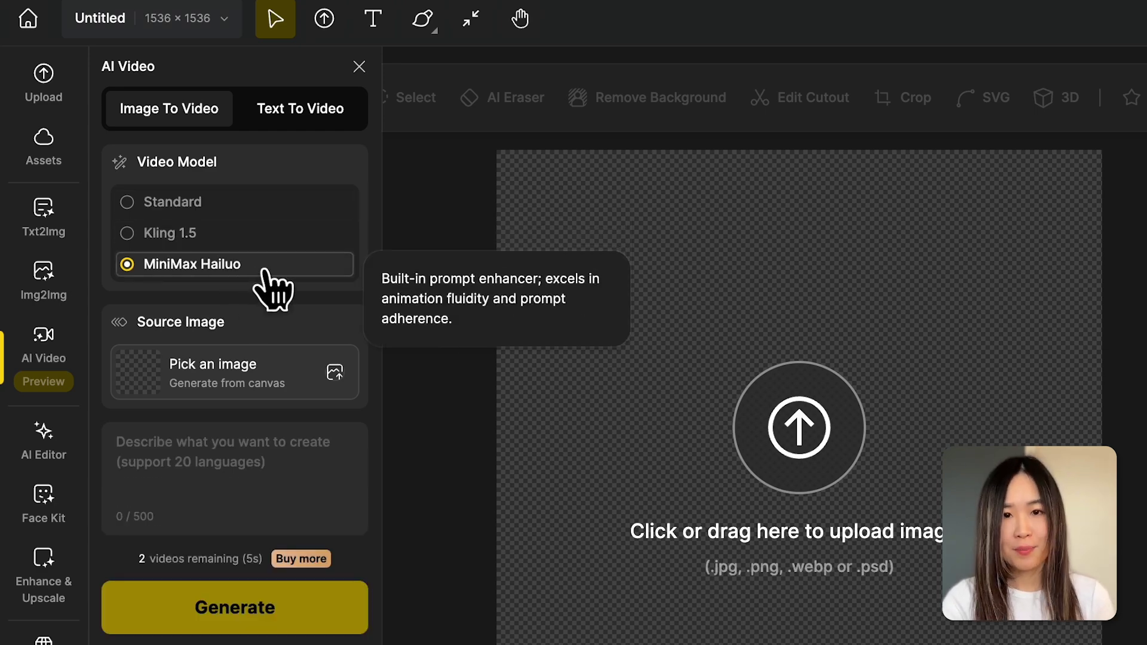
click(263, 235)
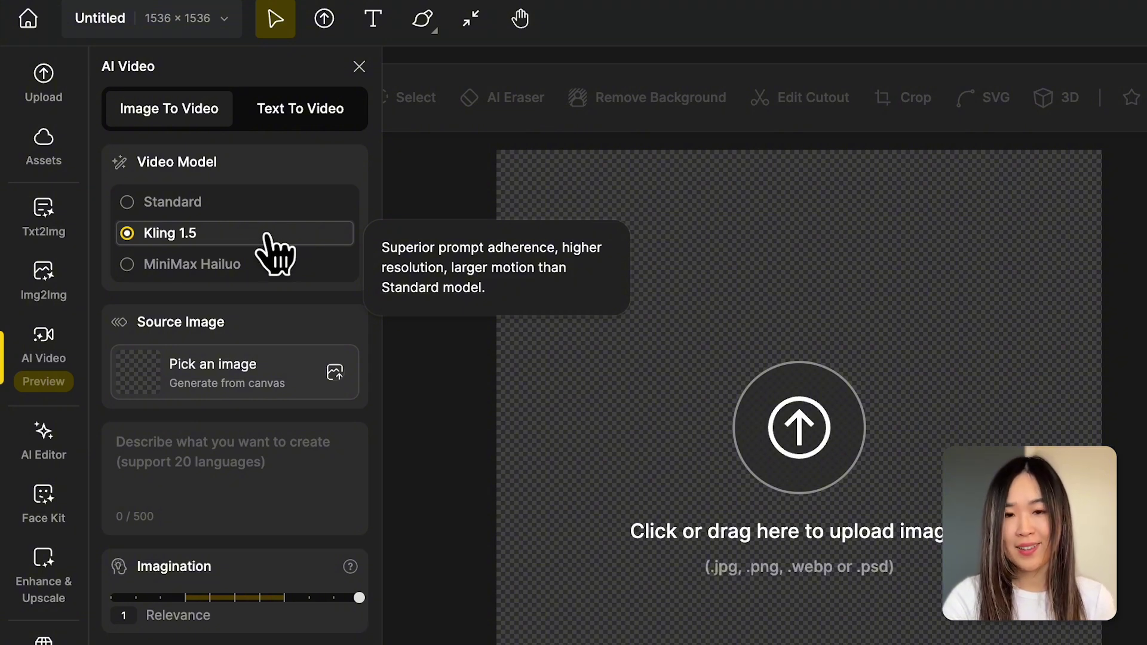
click(233, 382)
click(849, 329)
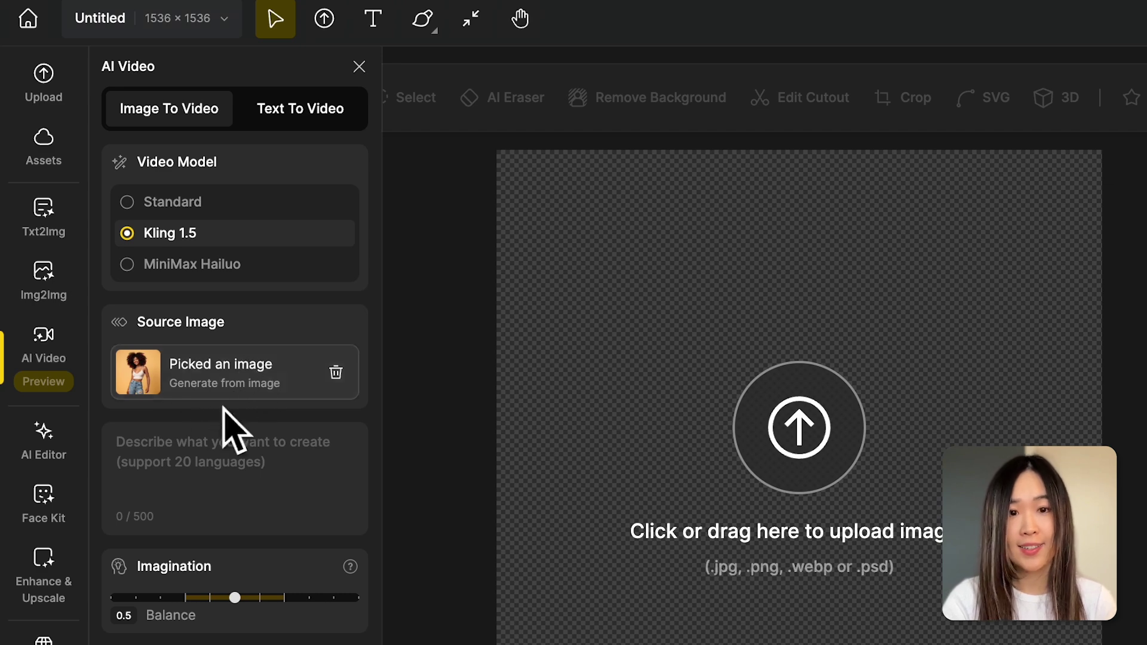
click(318, 521)
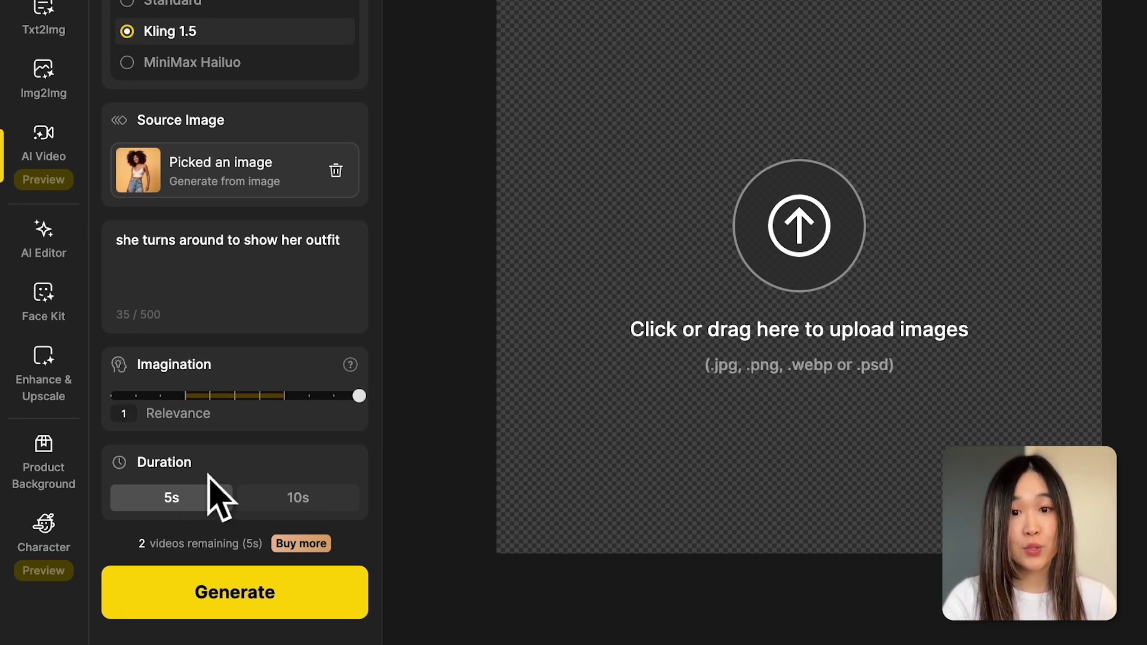
click(236, 594)
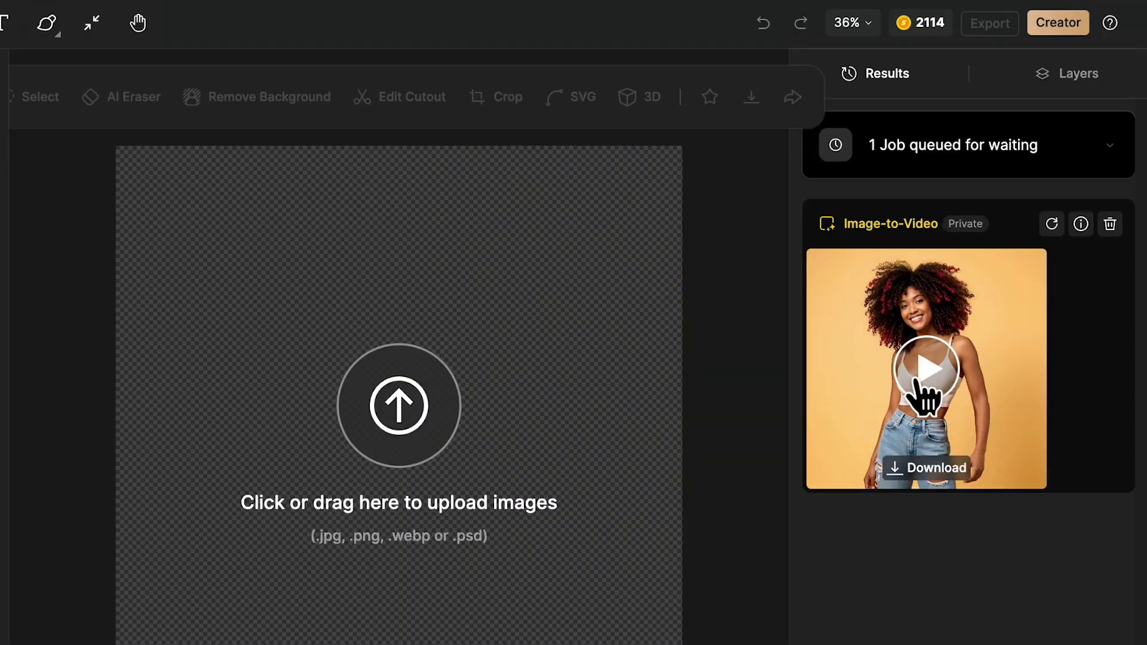
Preview the generated clip, then open Ezgif's Video to JPG converter in the browser.
click(917, 383)
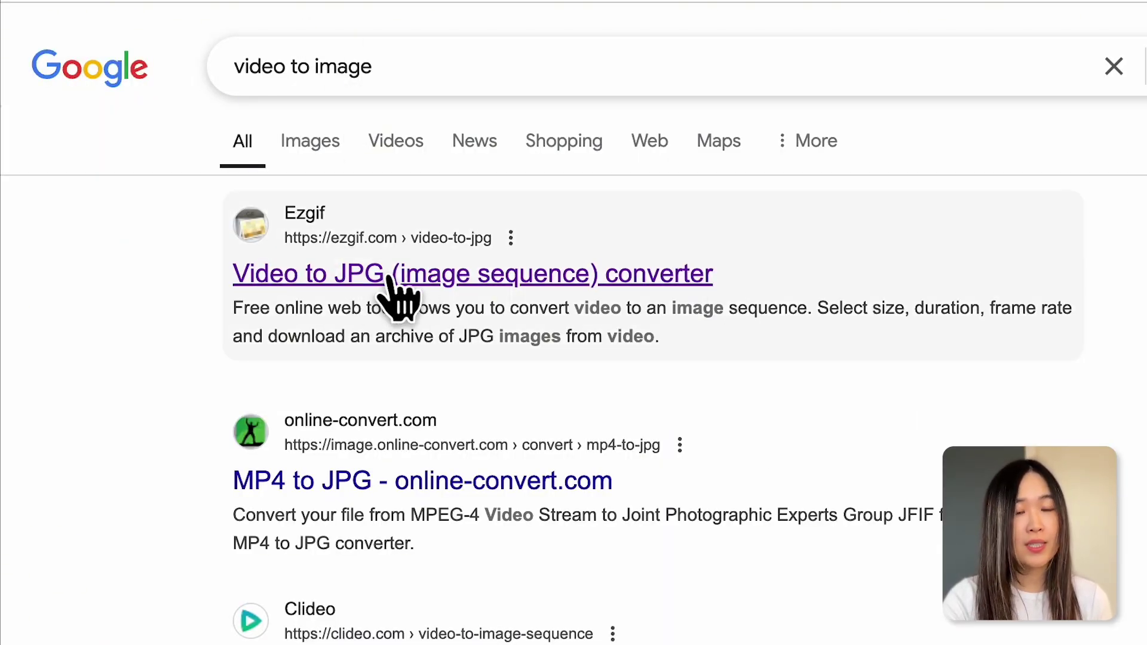
click(443, 281)
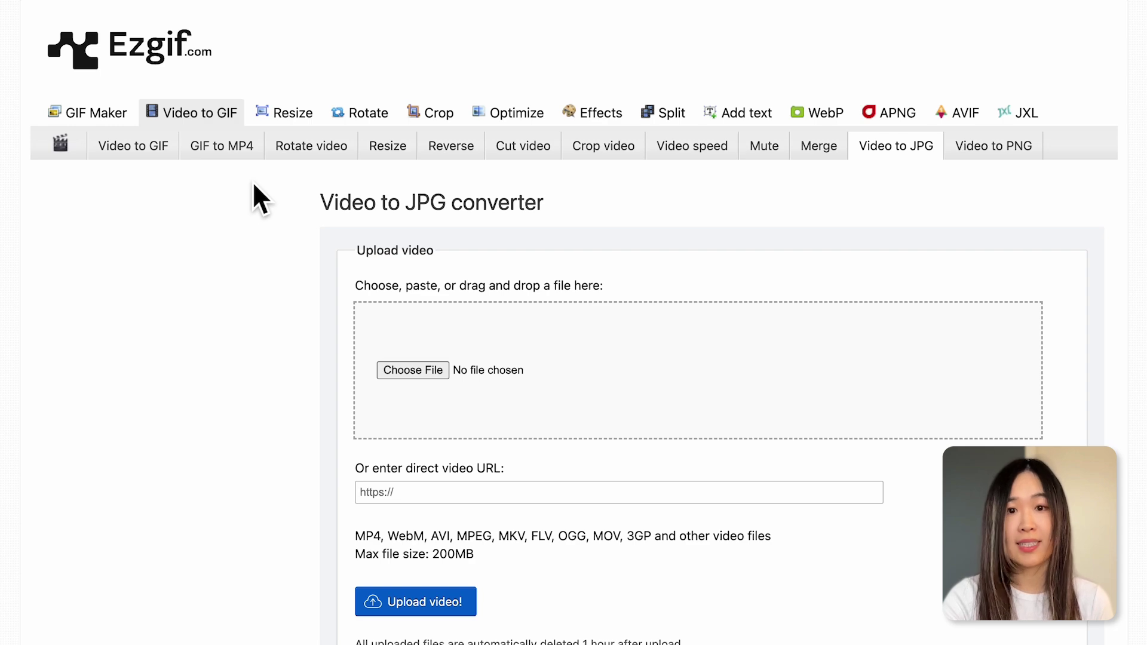
Upload the downloaded clip to Ezgif and convert it into JPG frames.
scroll(615, 243, down, 3)
click(424, 243)
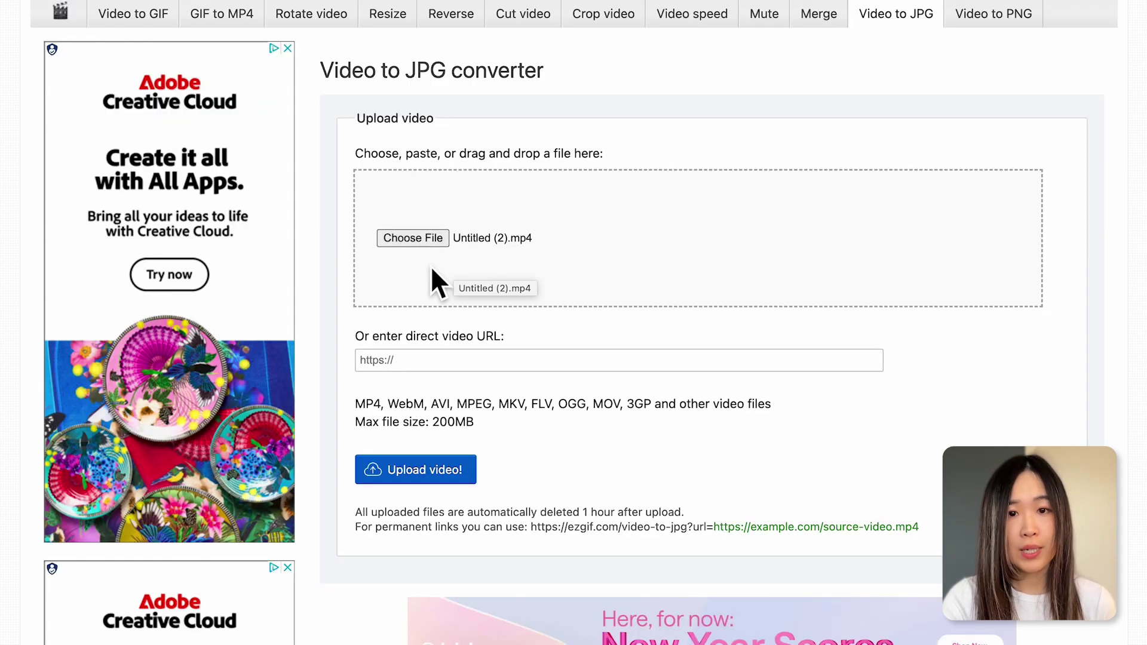
click(456, 470)
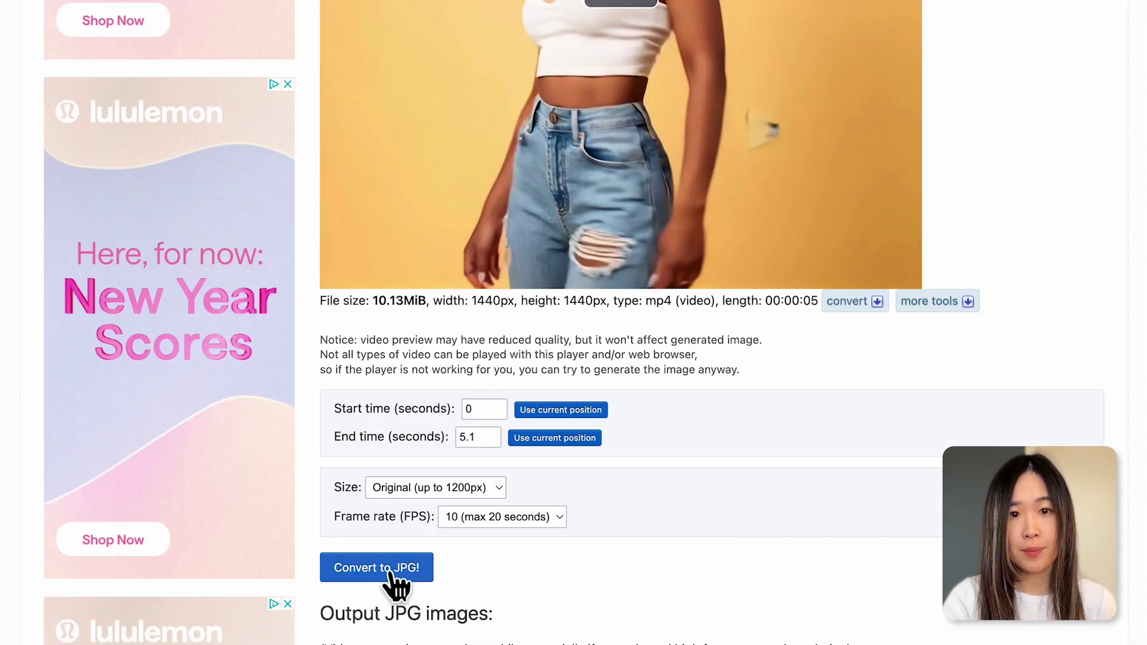
click(391, 574)
scroll(1117, 526, down, 8)
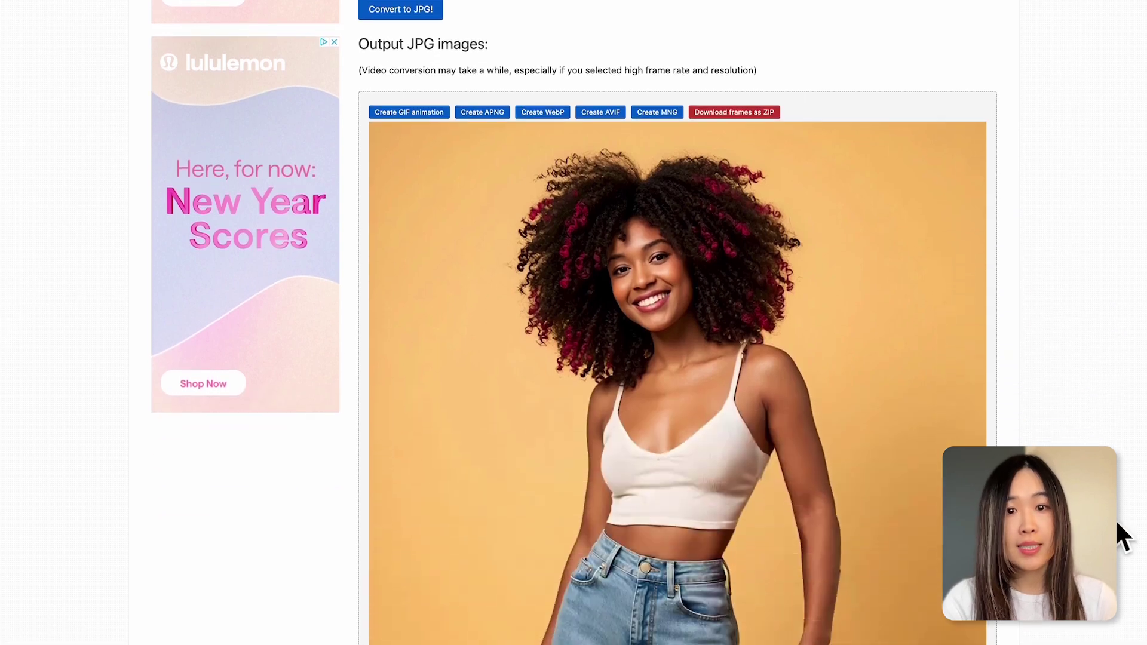
scroll(1115, 519, down, 20)
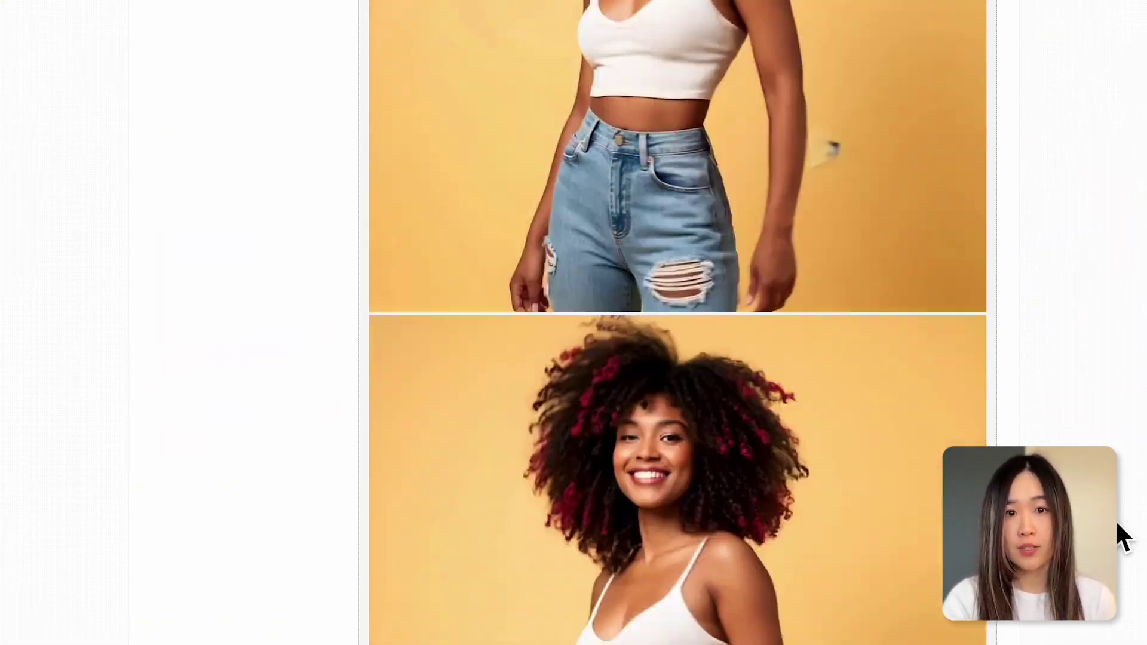
Copy the side-view frame and save the back-view frame of the woman turning.
right_click(773, 447)
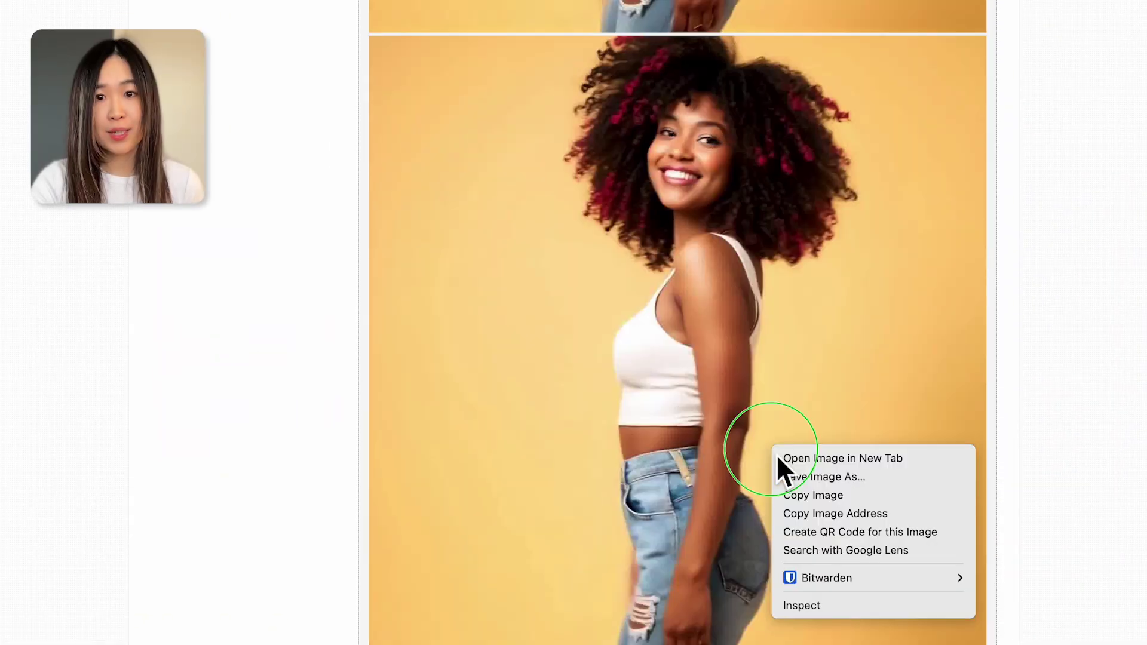
click(815, 496)
scroll(848, 520, down, 10)
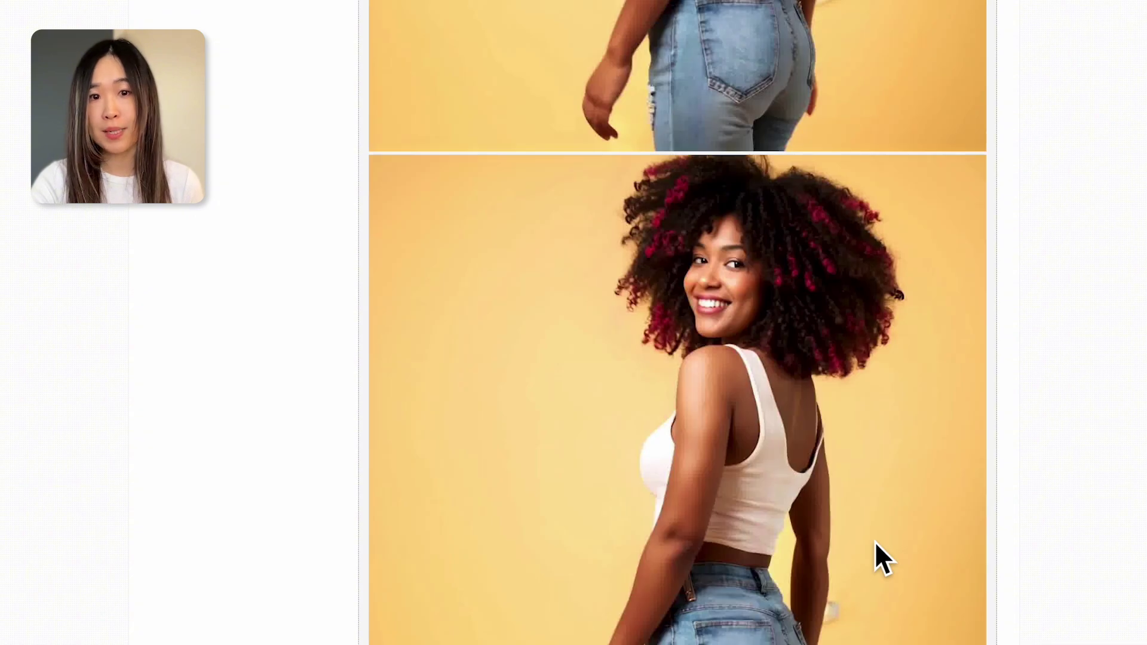
scroll(874, 542, down, 3)
scroll(875, 541, up, 1)
right_click(654, 330)
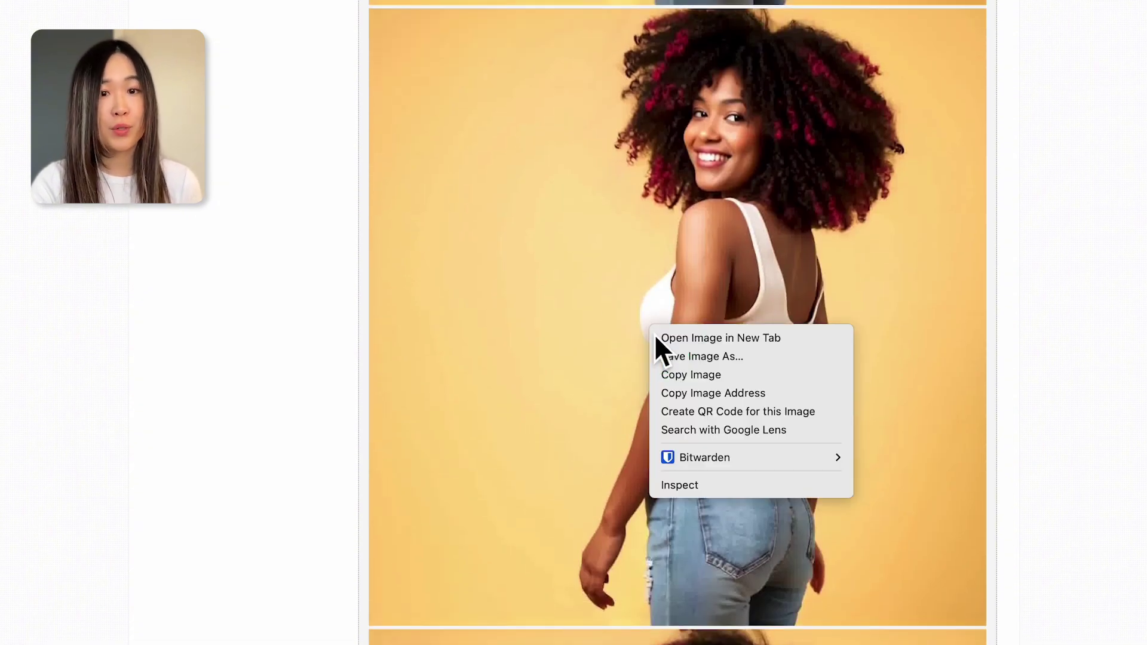
click(690, 359)
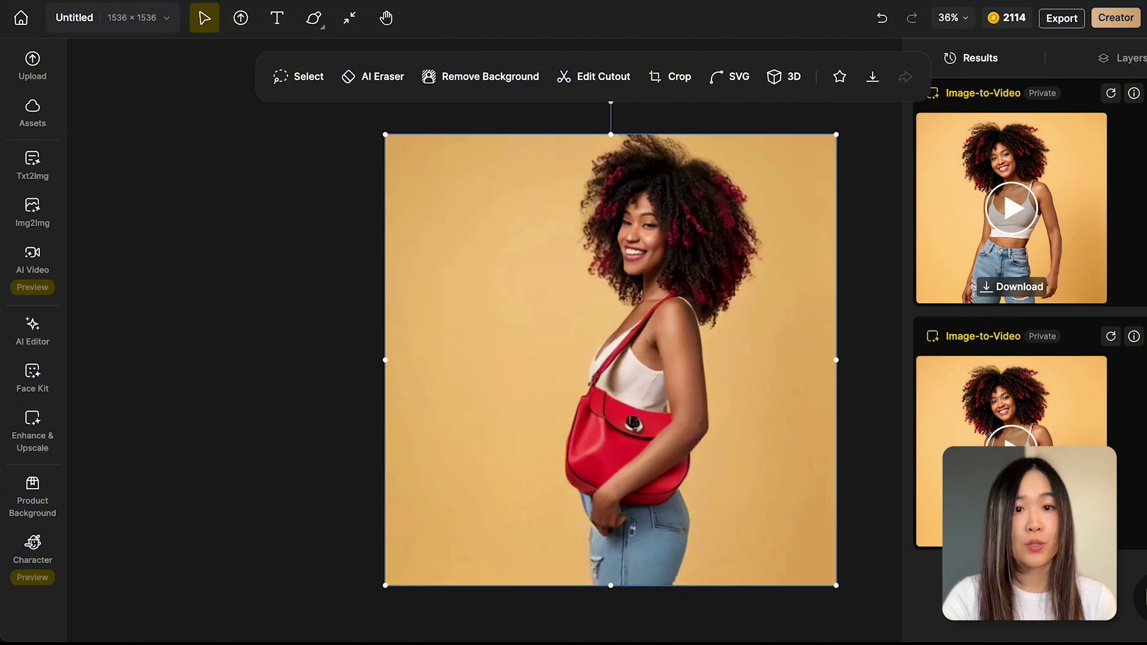
Face Swap the red-bag image with an uploaded reference face and place a swapped variant on the canvas.
click(35, 384)
click(191, 175)
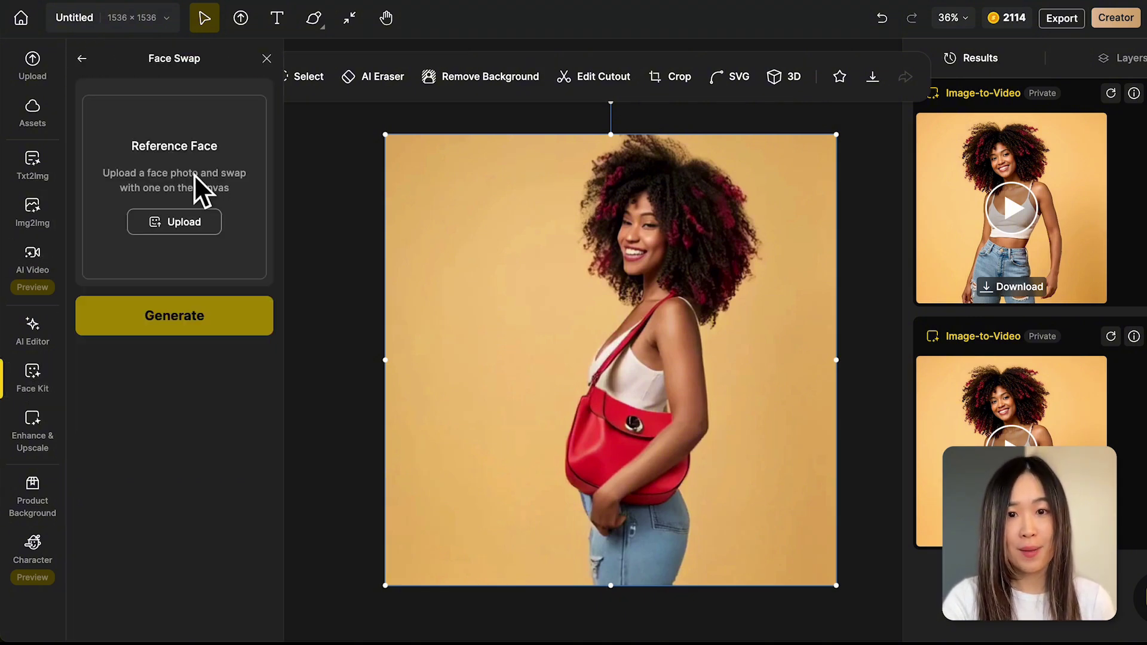
click(190, 224)
click(190, 327)
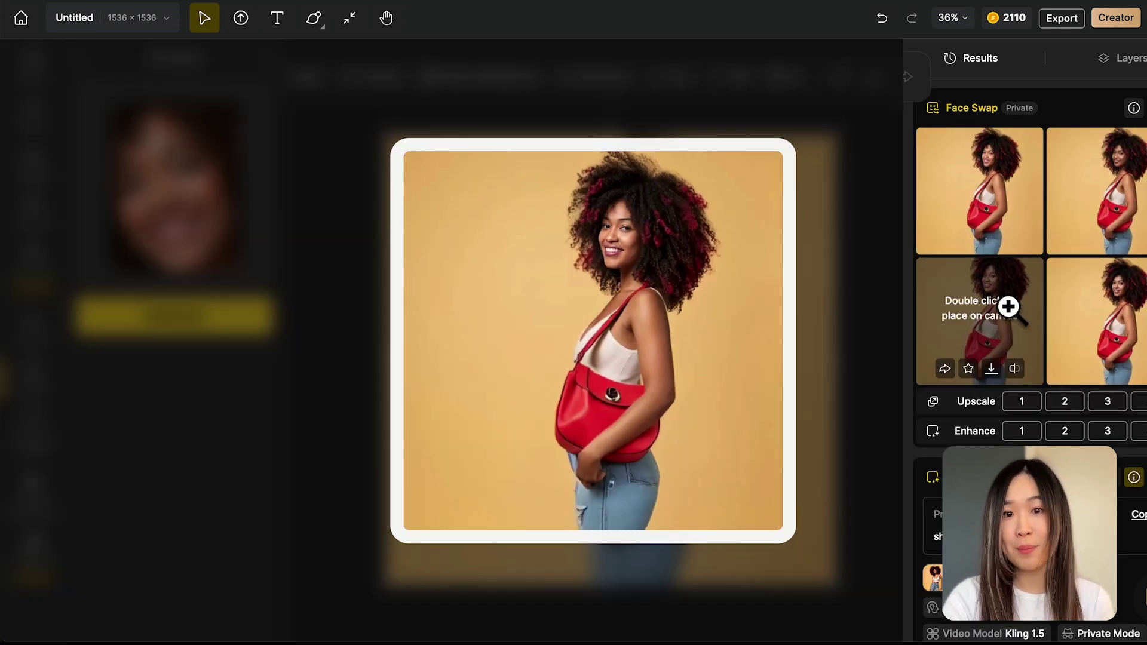
double_click(1010, 299)
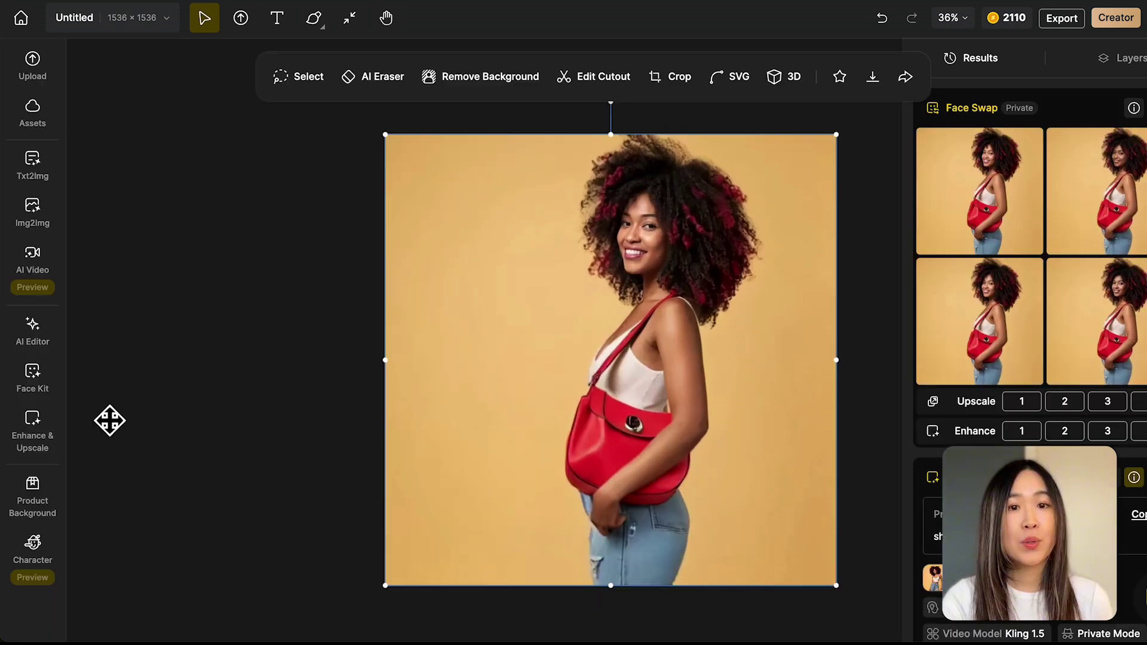
click(36, 429)
Enhance the face-swapped image with Portrait type at Standard strength.
click(138, 188)
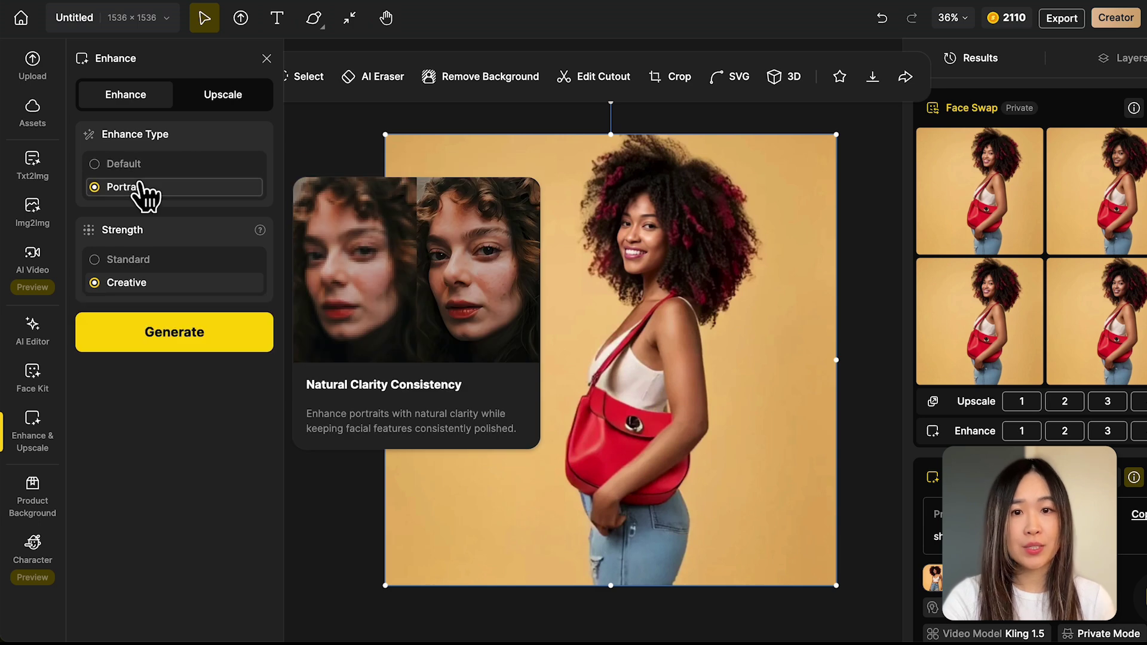
click(206, 260)
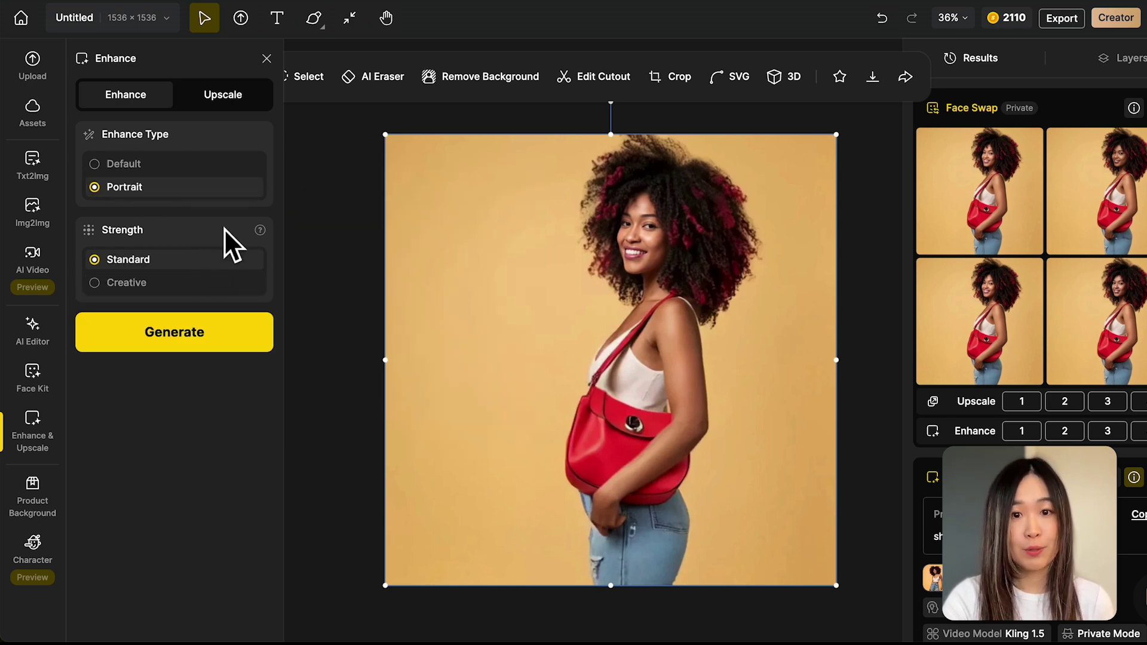
click(205, 358)
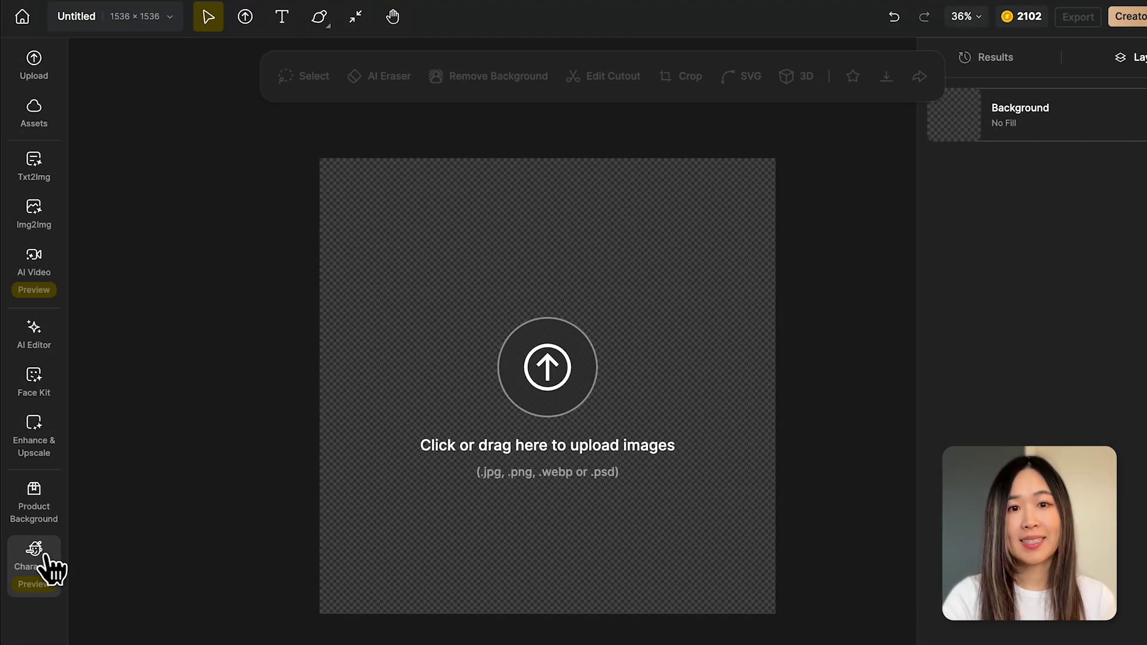
Open Consistent Character, browse the Character Library, and load the Lip Boy preset.
click(37, 562)
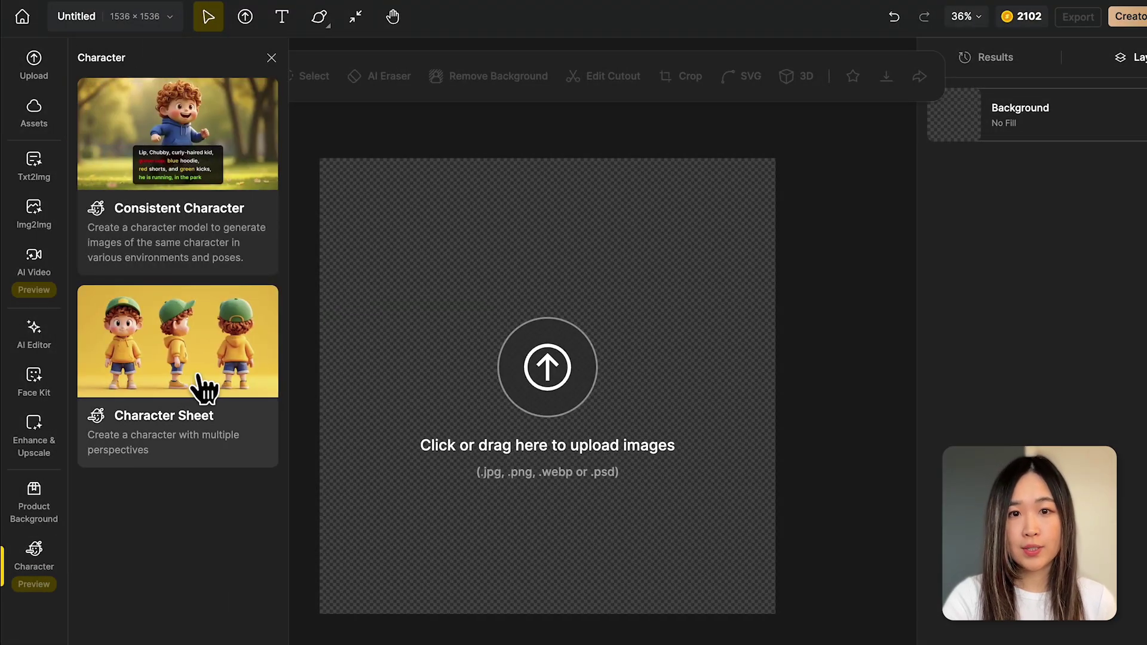
click(209, 220)
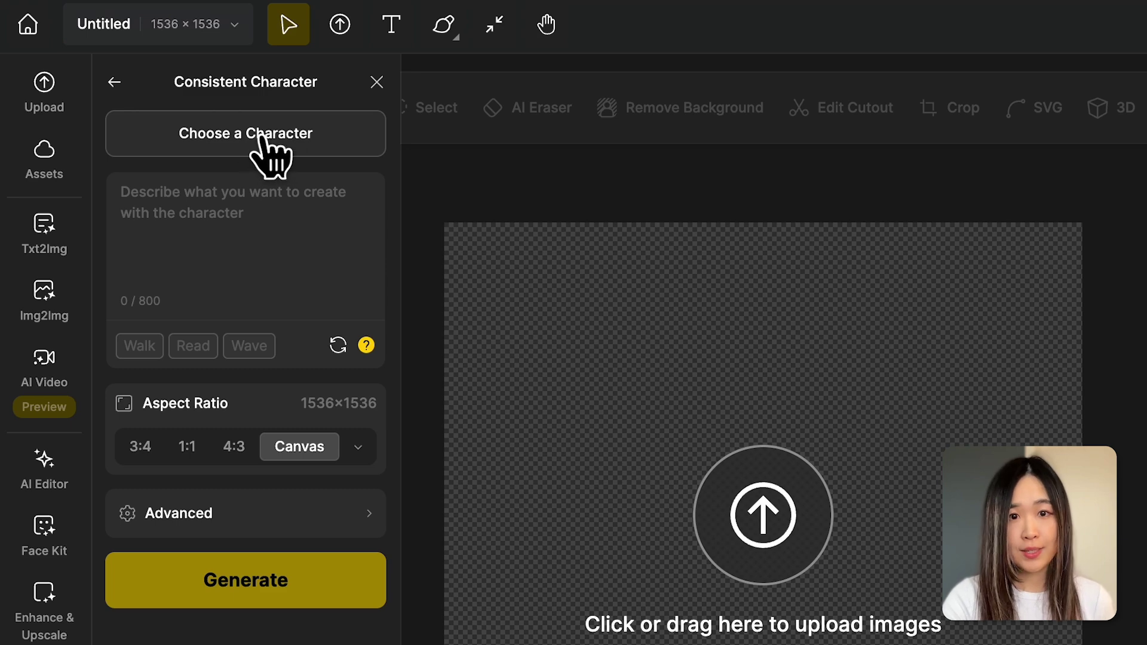
click(269, 156)
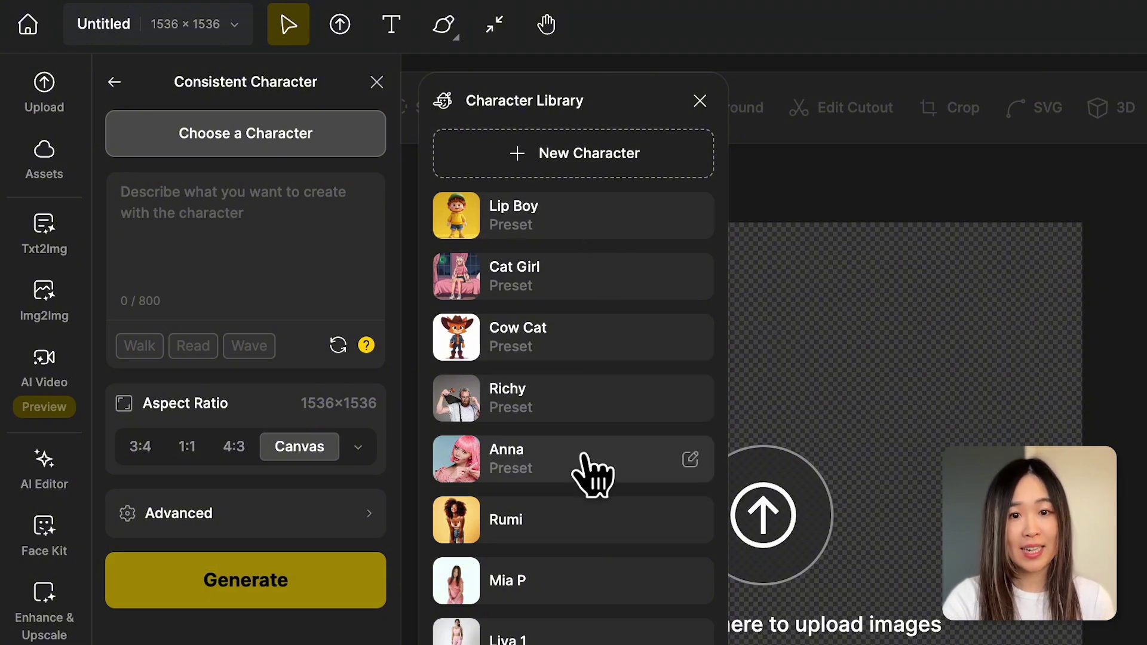
click(591, 475)
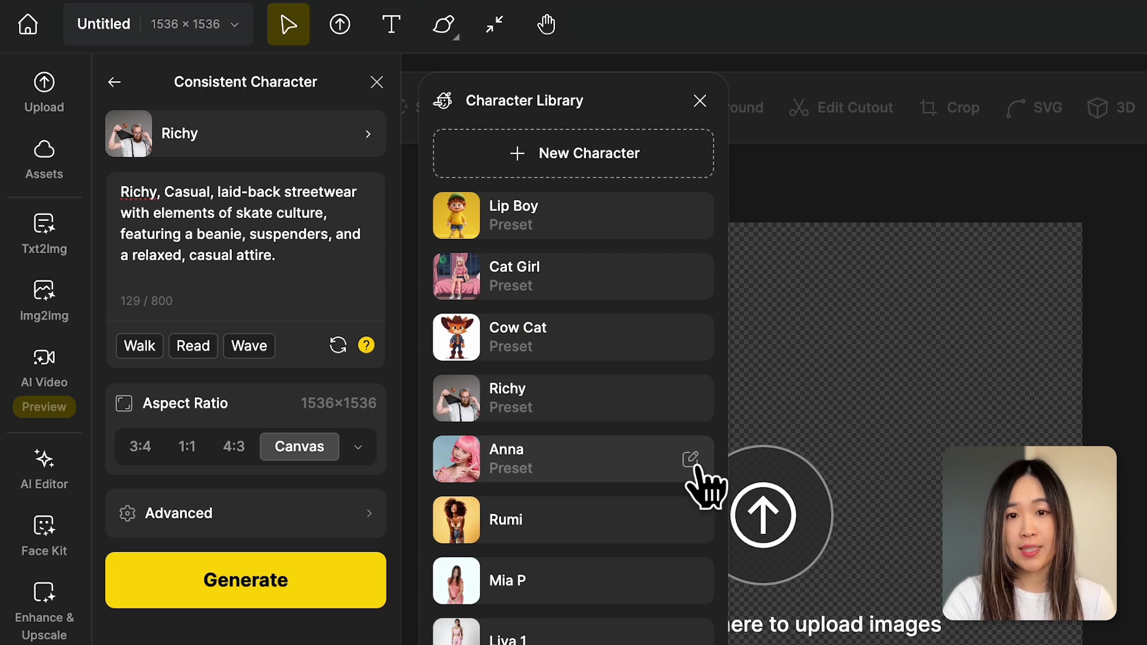
click(690, 459)
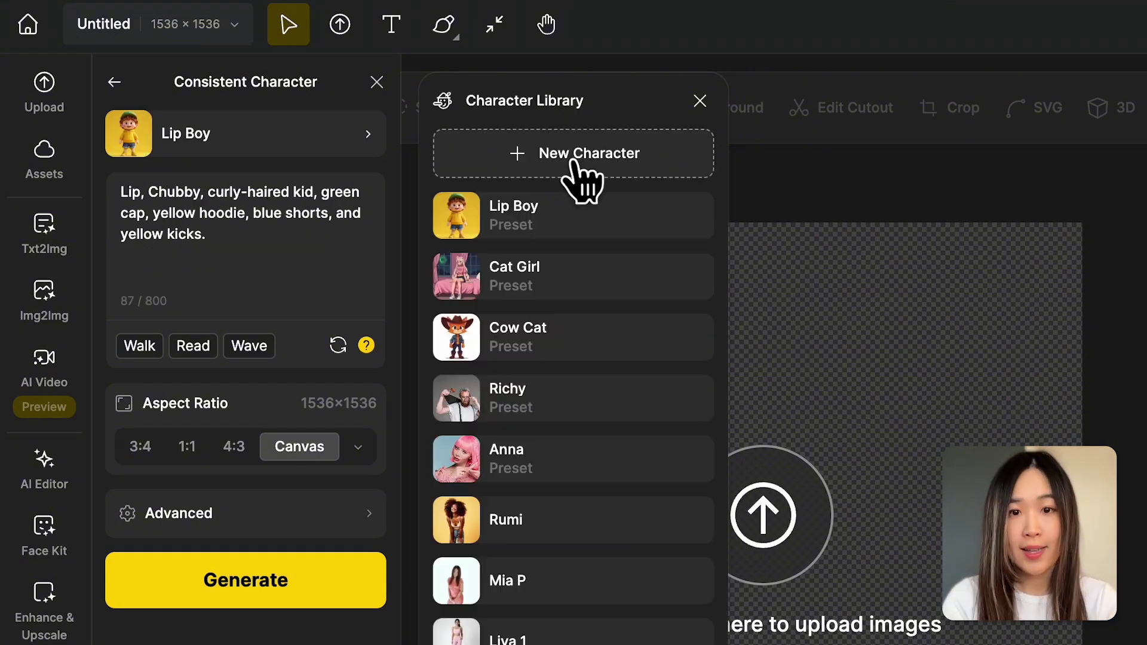
click(589, 175)
click(598, 167)
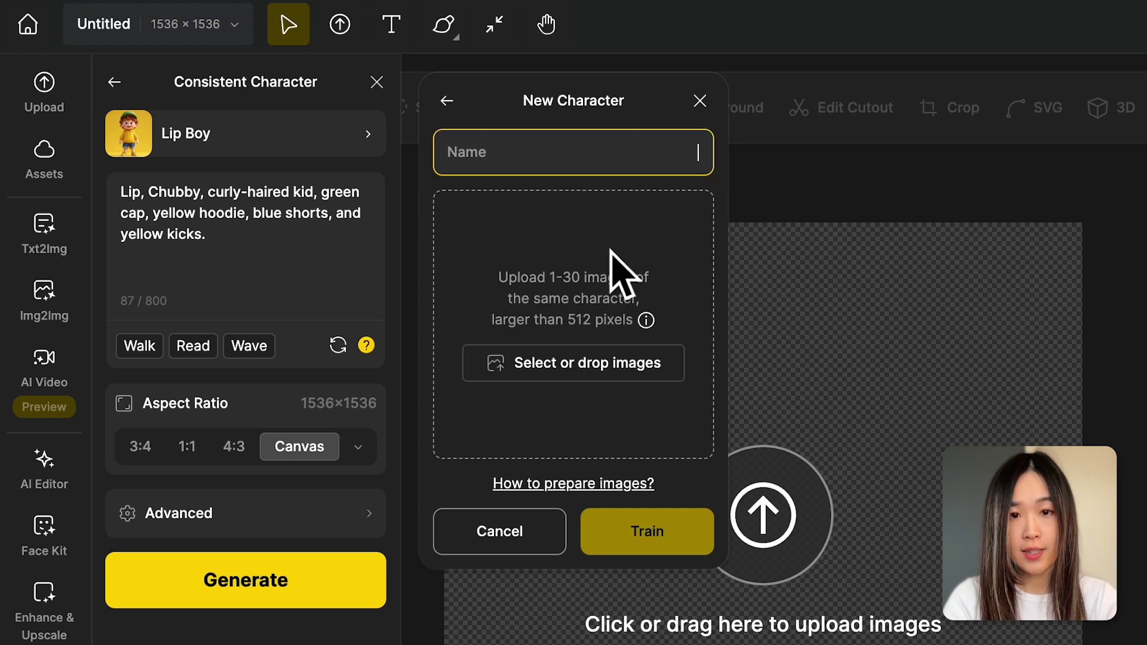
text(Rumi)
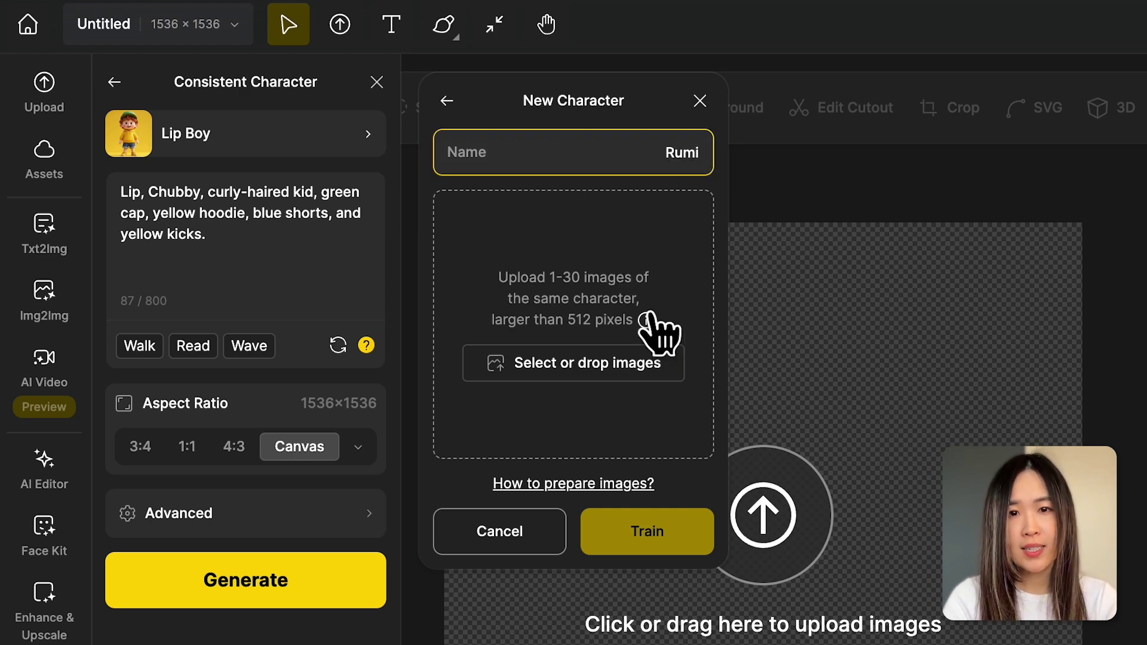
click(647, 320)
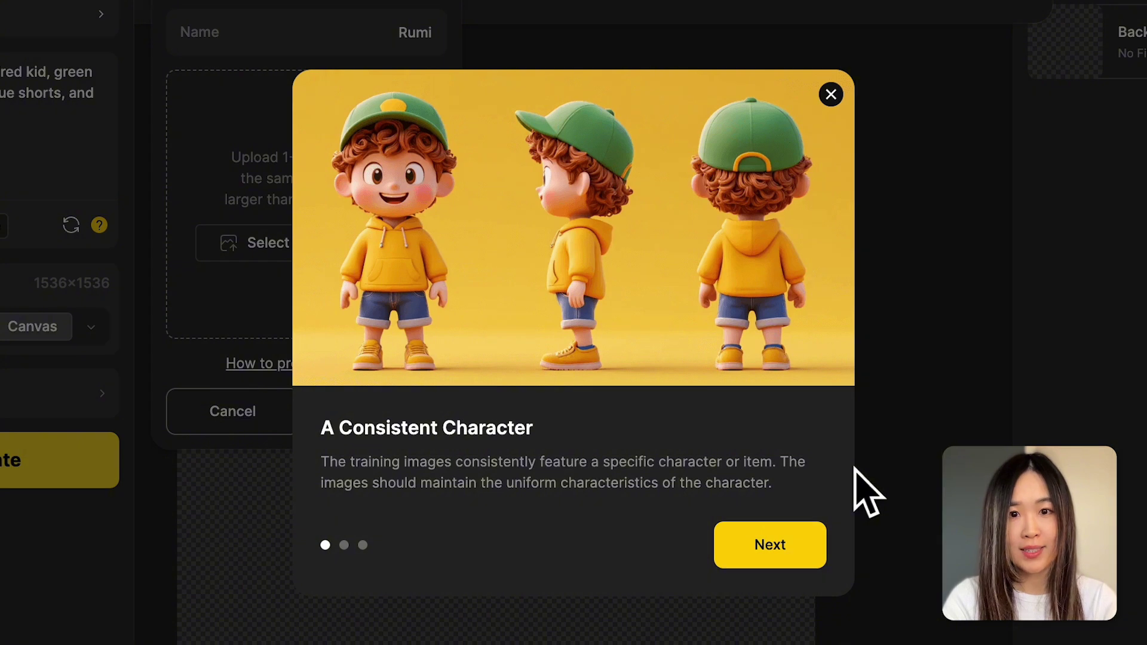
click(780, 542)
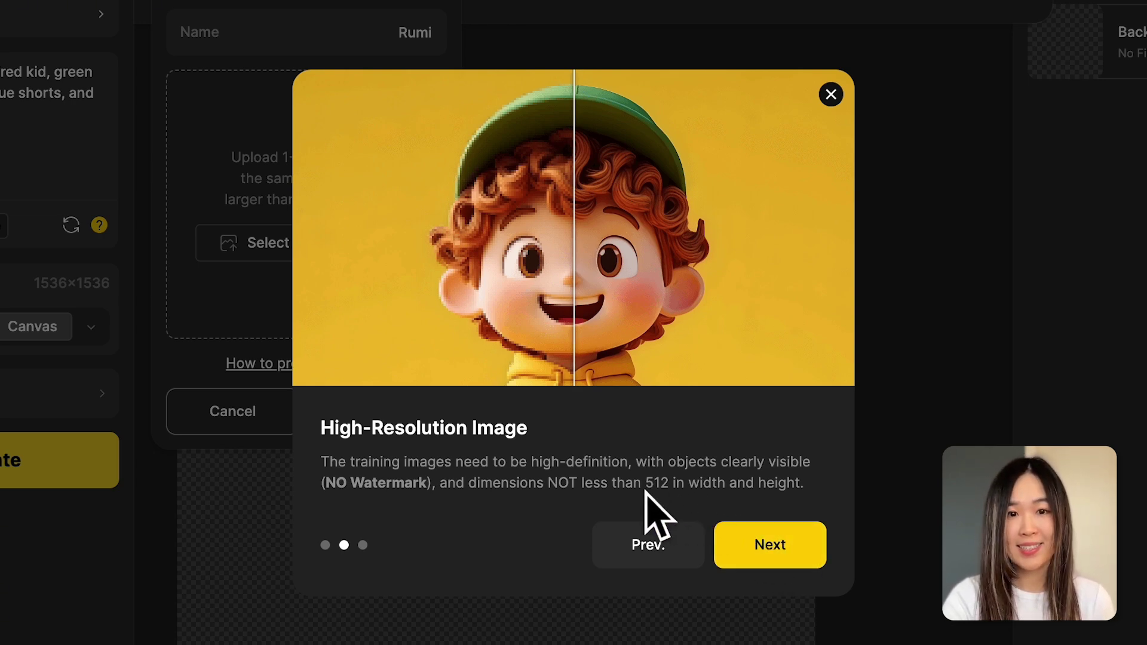
click(764, 547)
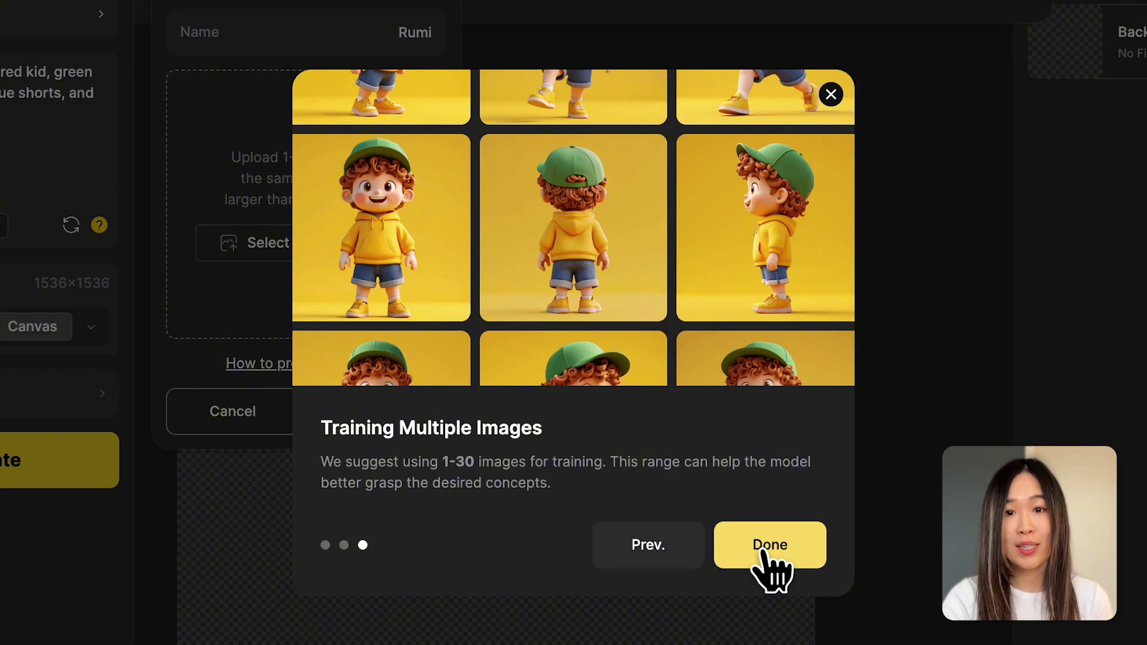
click(763, 553)
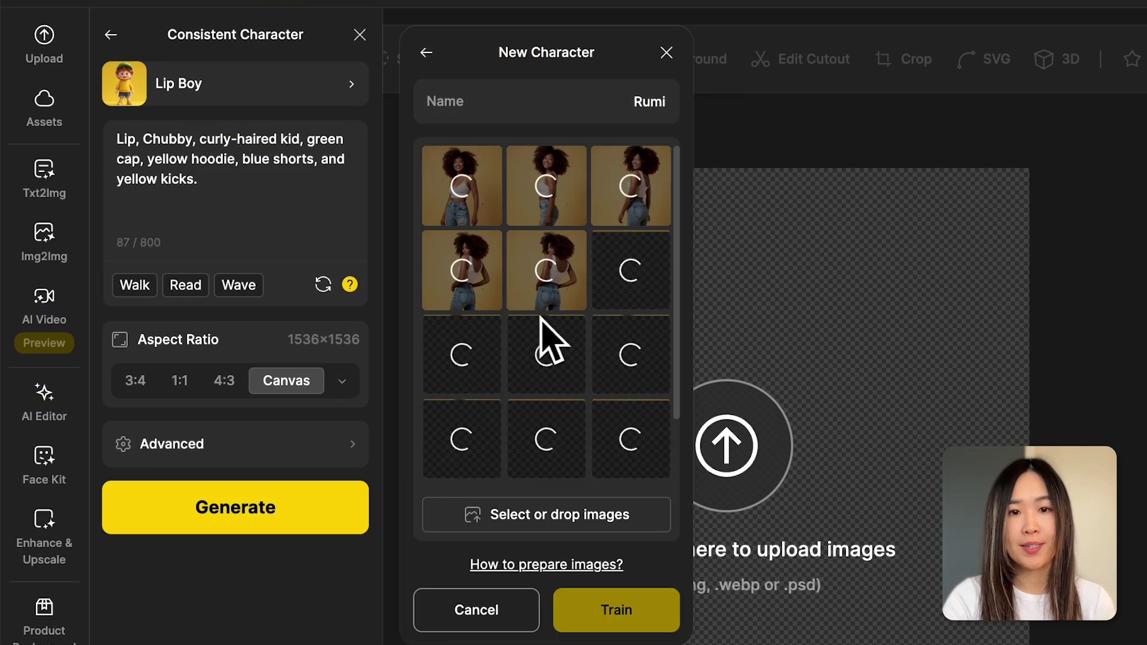
text(B)
click(629, 615)
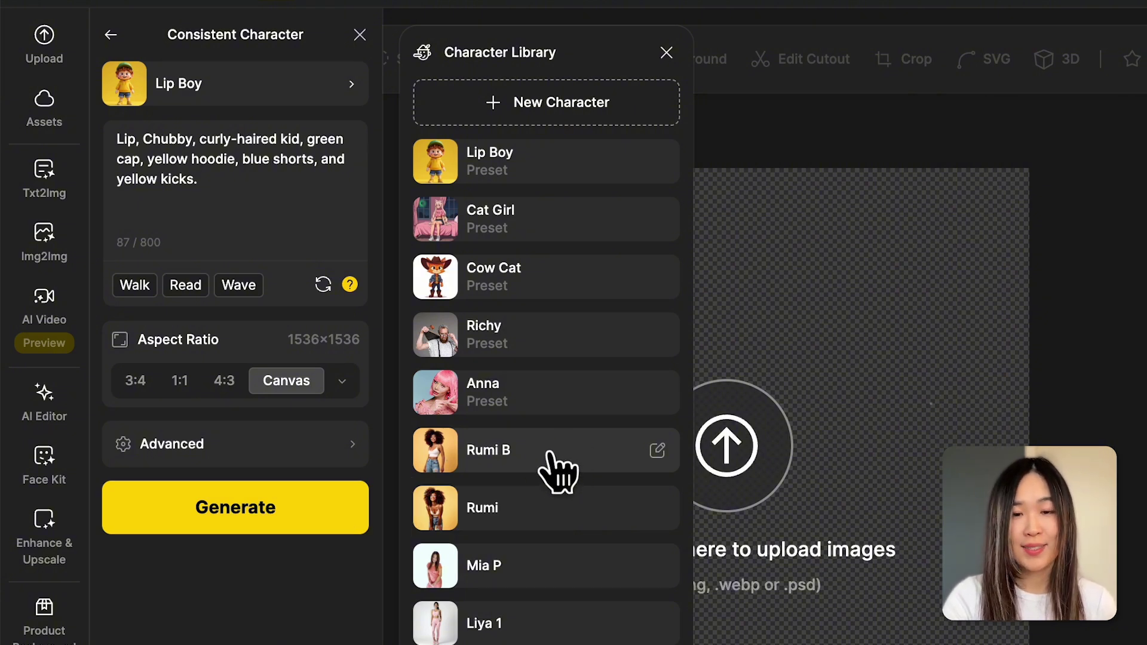
Select Rumi B, restore its prompt, and append 'walking on the street of new york'.
click(558, 472)
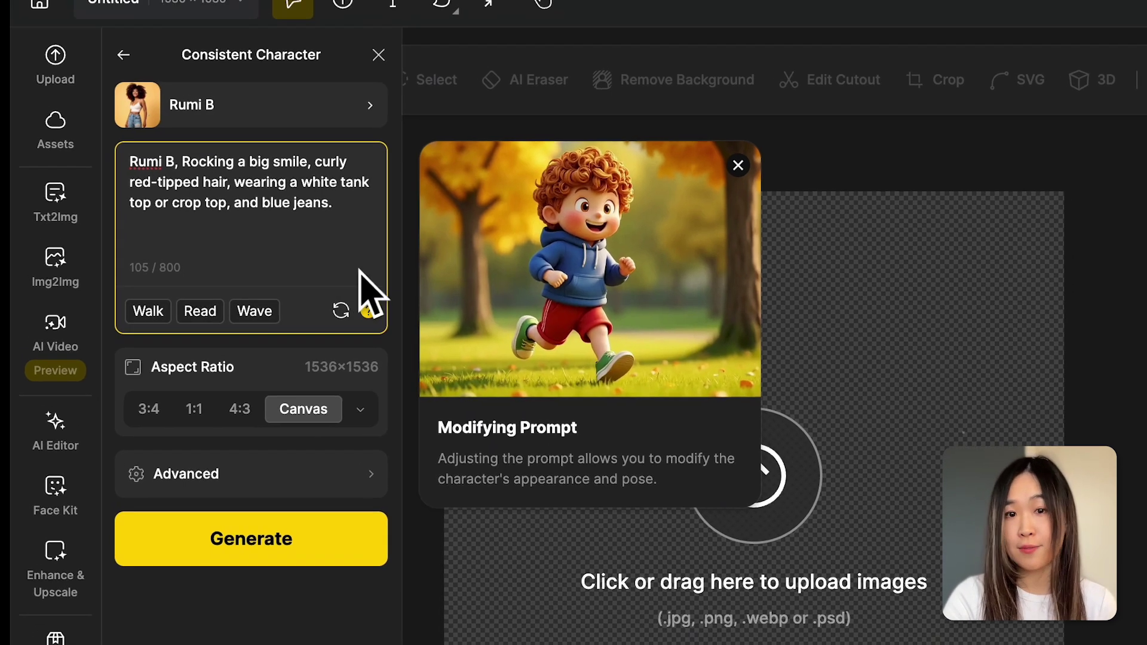
click(357, 205)
key(ctrl+a)
key(BackSpace)
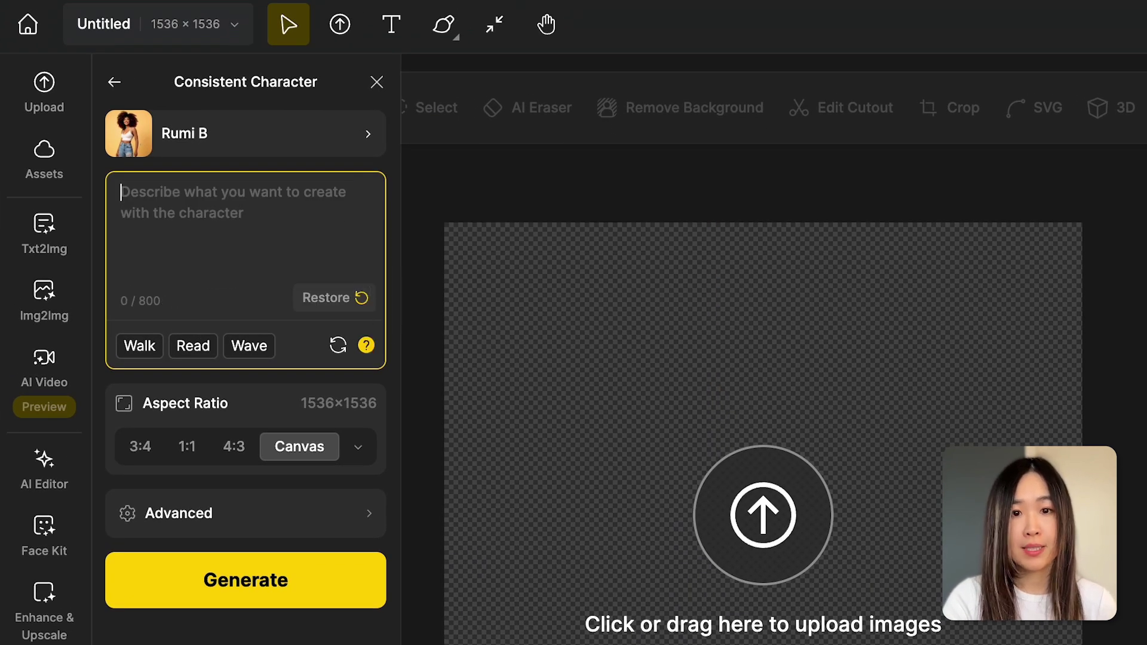
click(337, 298)
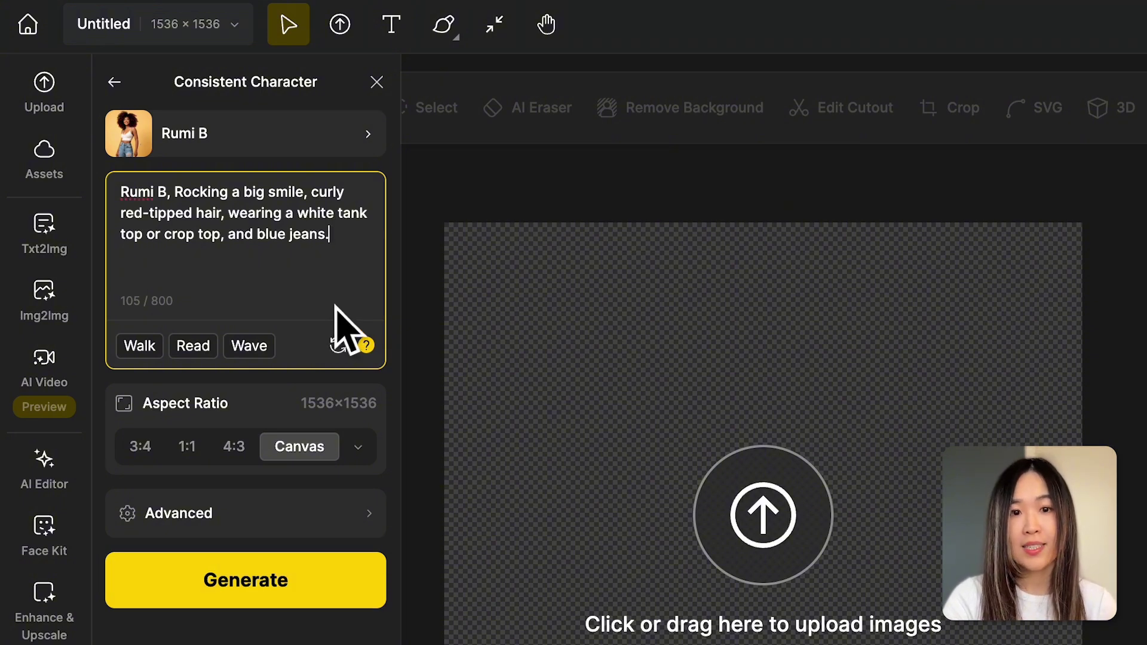
click(362, 258)
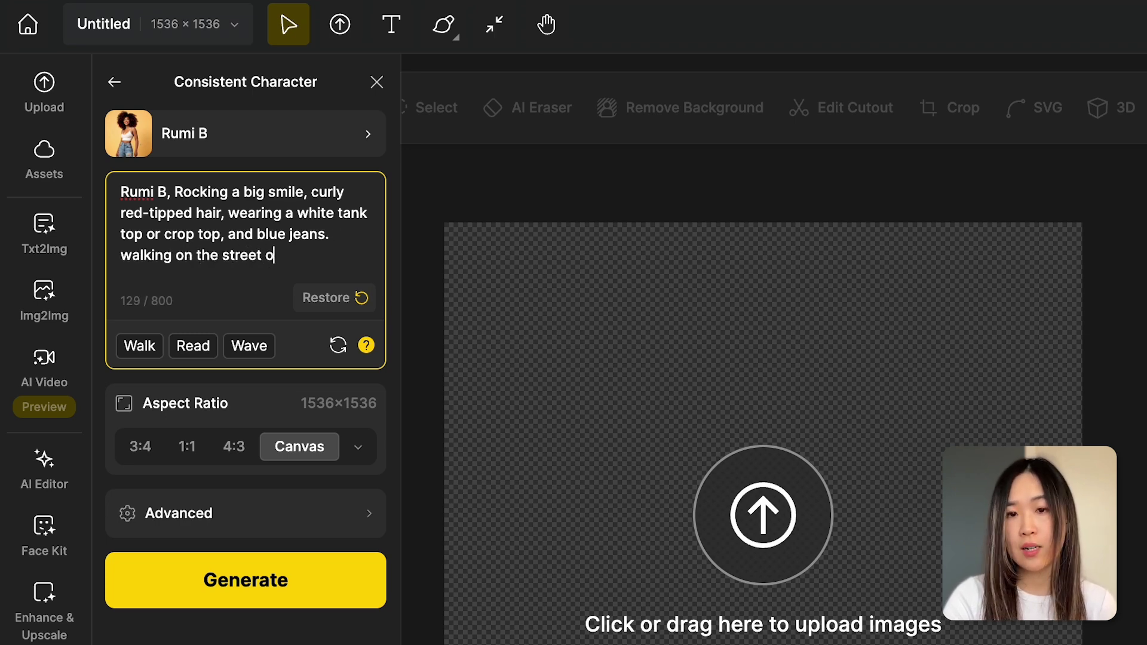
text(walking on the street of new york)
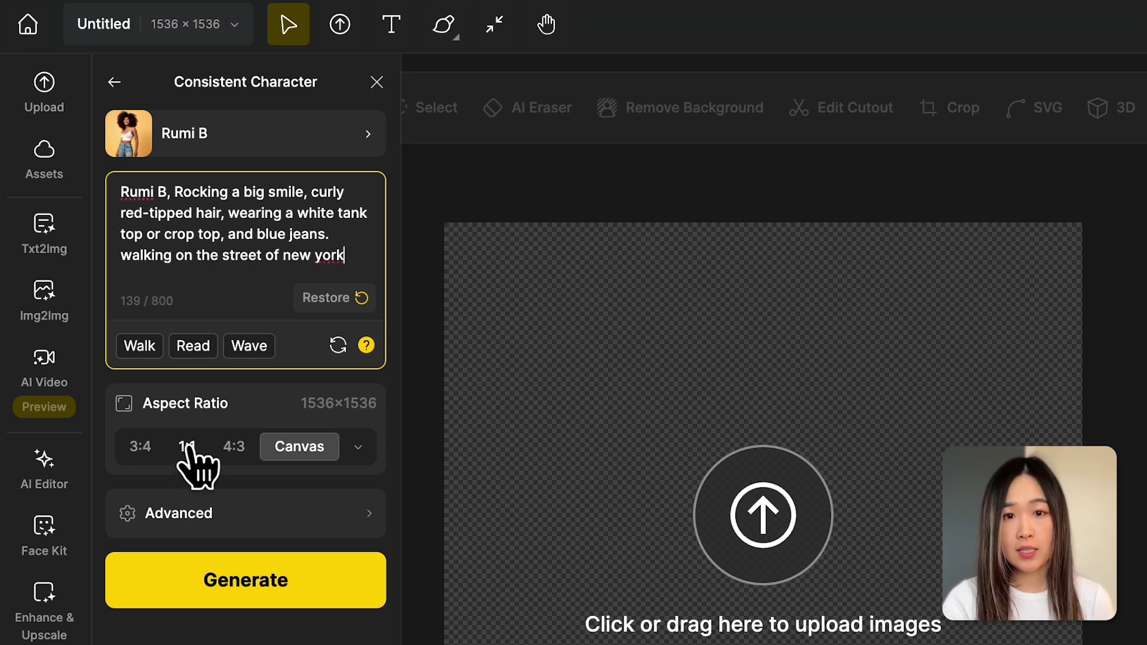
Set the aspect ratio to 1:1 and review the size and seed options.
click(187, 446)
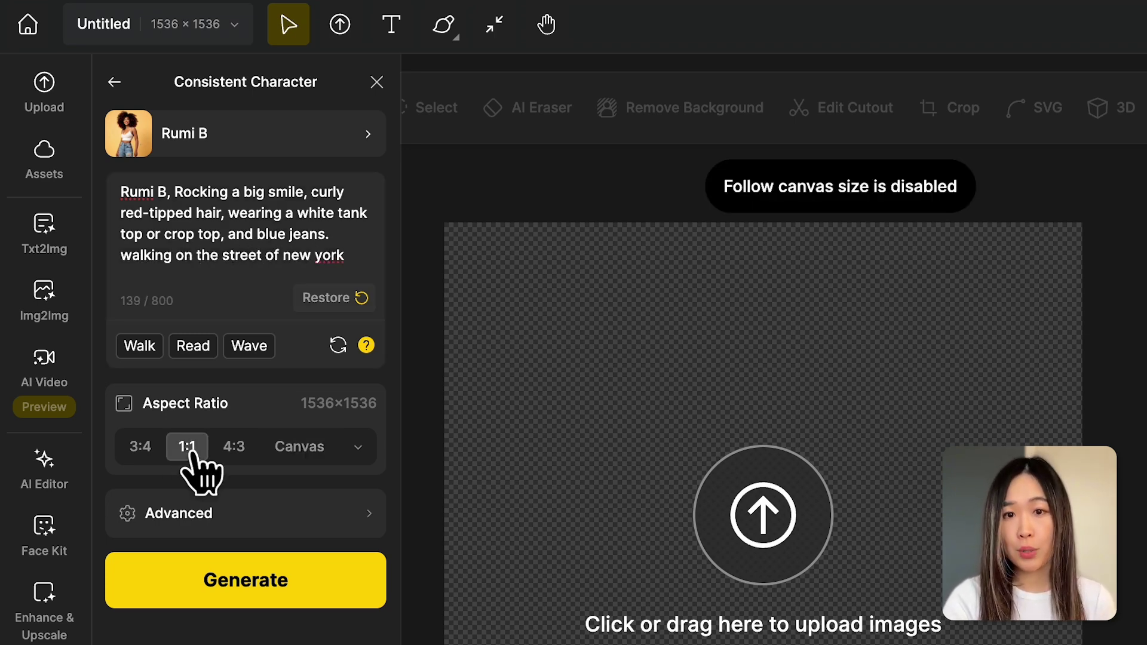
click(358, 447)
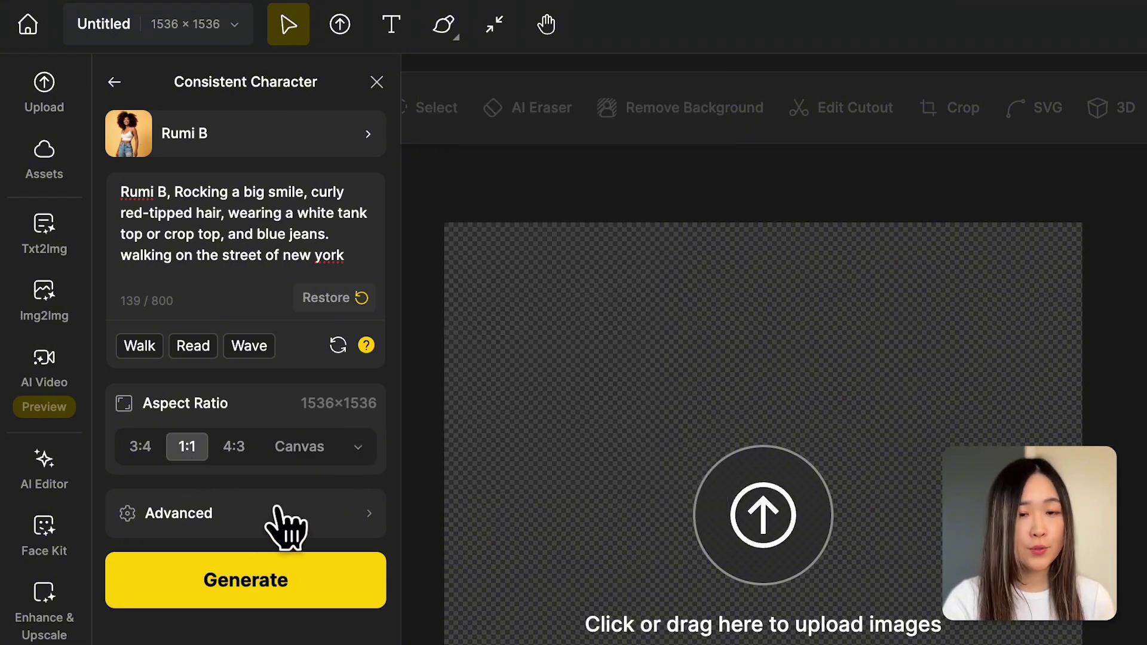
click(281, 520)
Generate two New York street images of Rumi B and place the second result on the canvas.
click(236, 582)
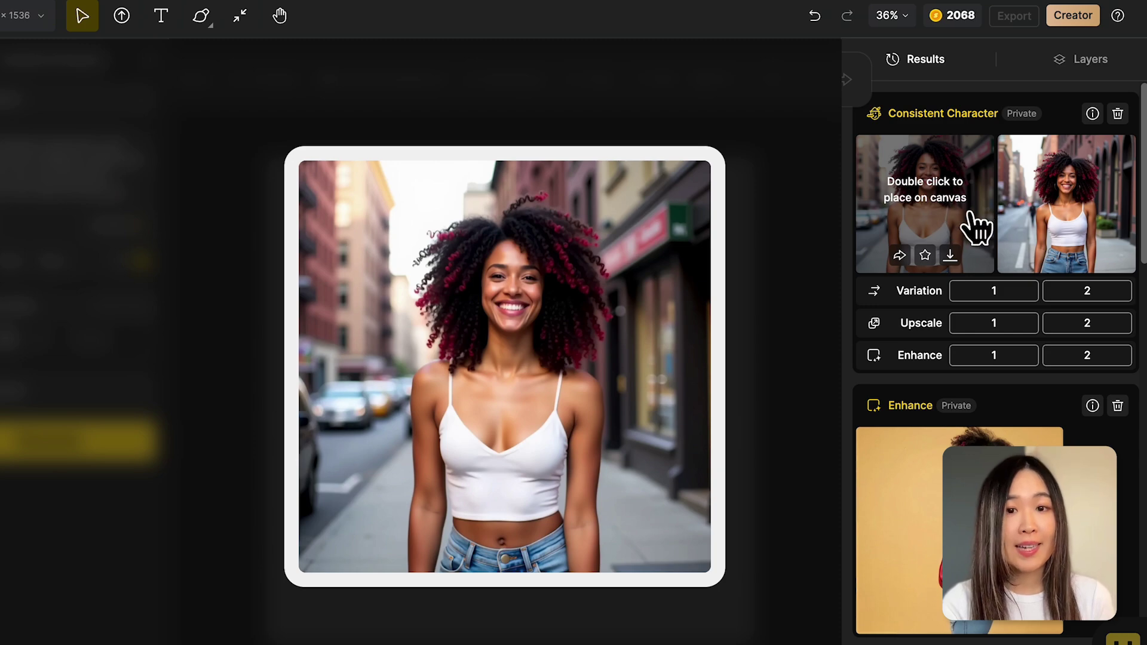
double_click(1060, 227)
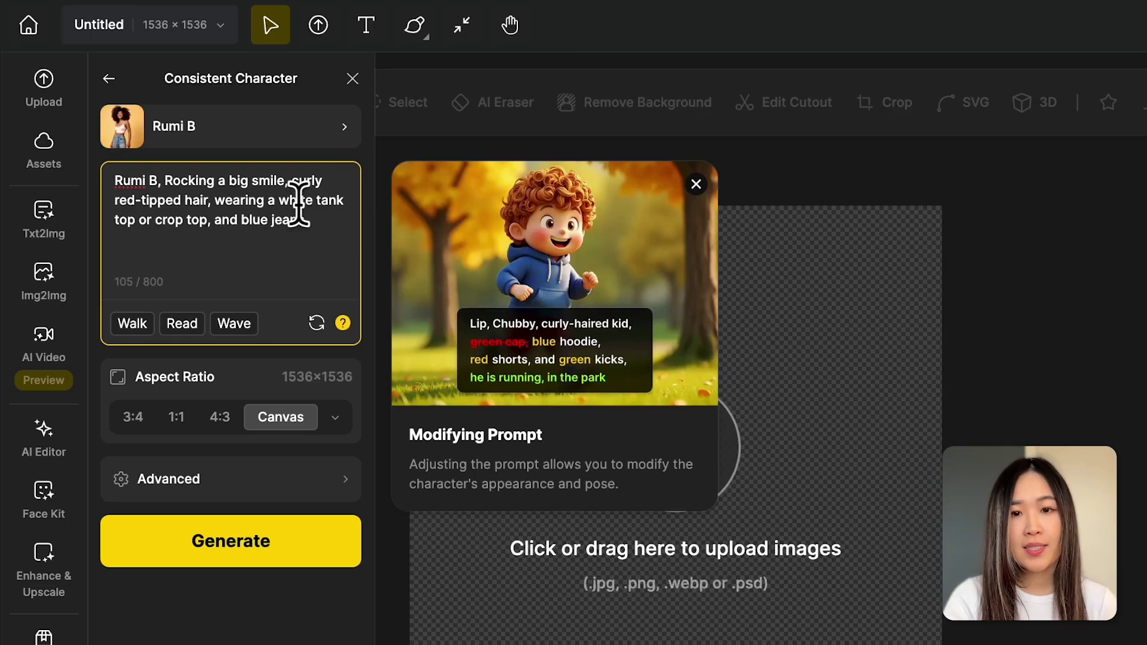
Change Rumi B's outfit to a stylish yellow swimsuit with a margarita at a Mexico beach resort, then generate.
drag(277, 200, 329, 239)
key(BackSpace)
key(BackSpace)
key(BackSpace)
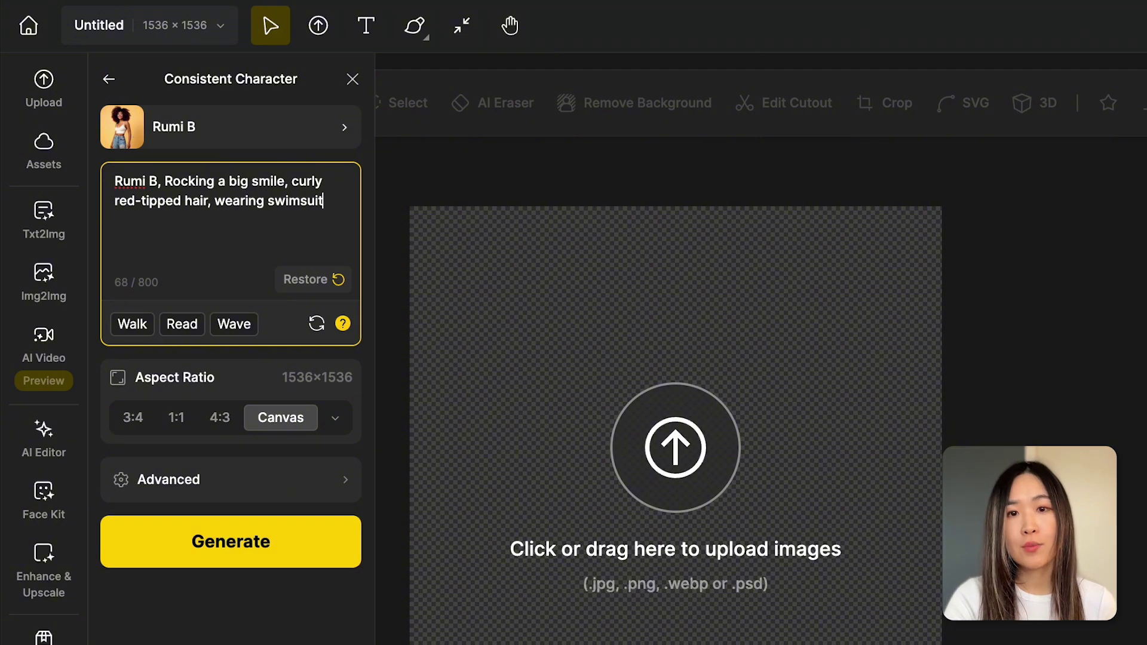
click(266, 202)
text(a s)
text(tylish yellow)
click(294, 256)
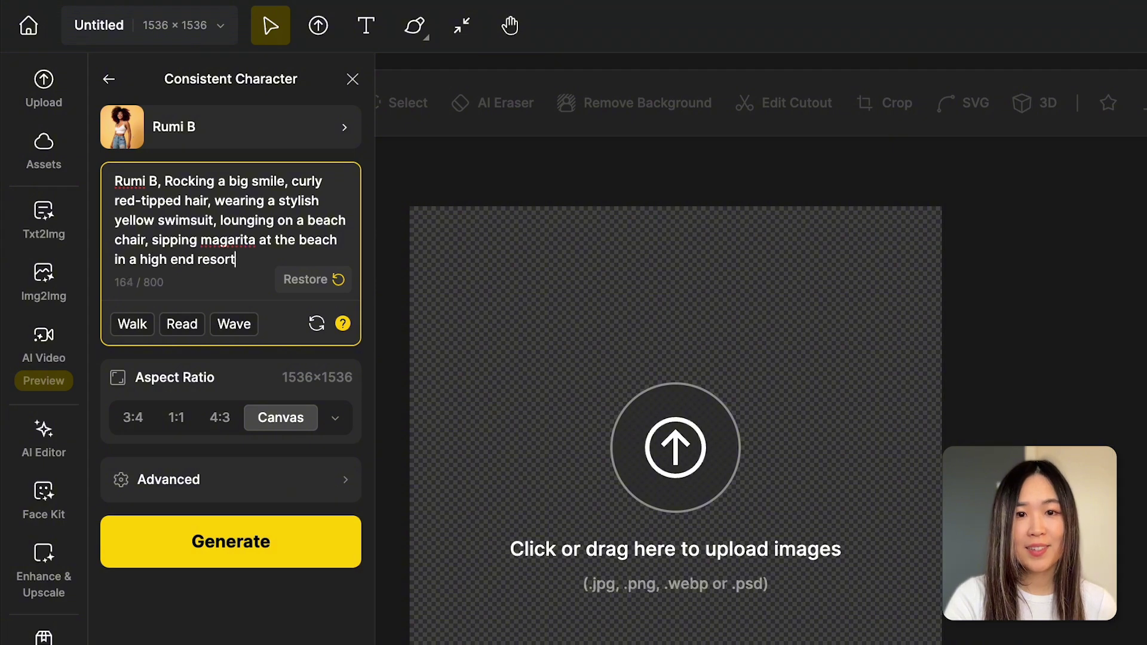
text(ees and tropical vibe.)
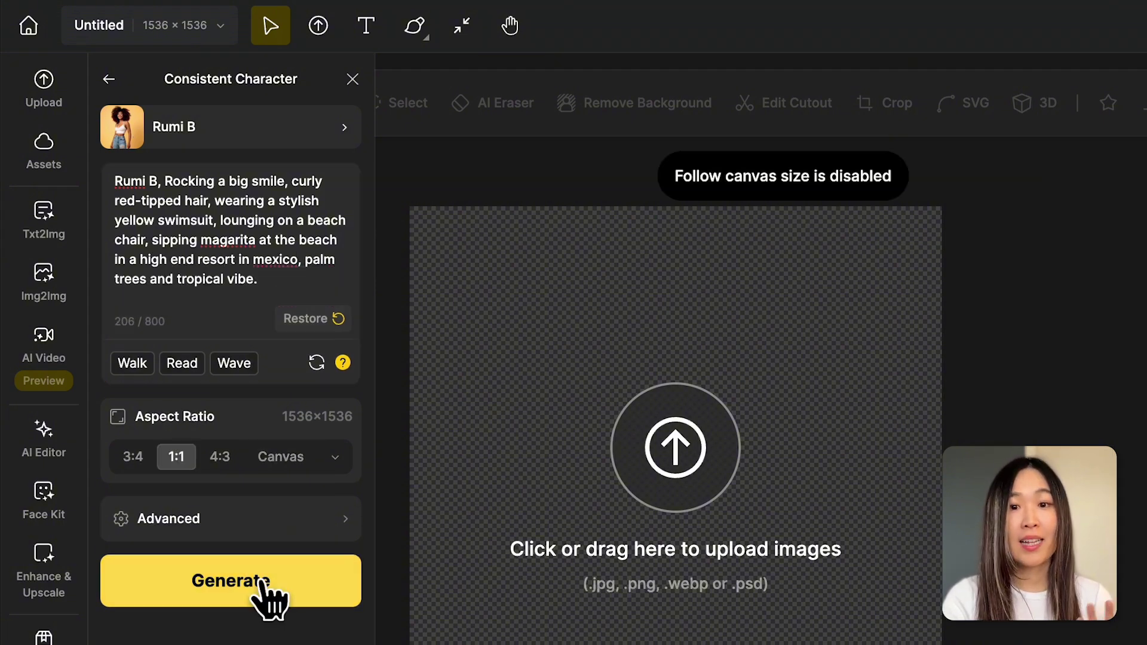
click(263, 583)
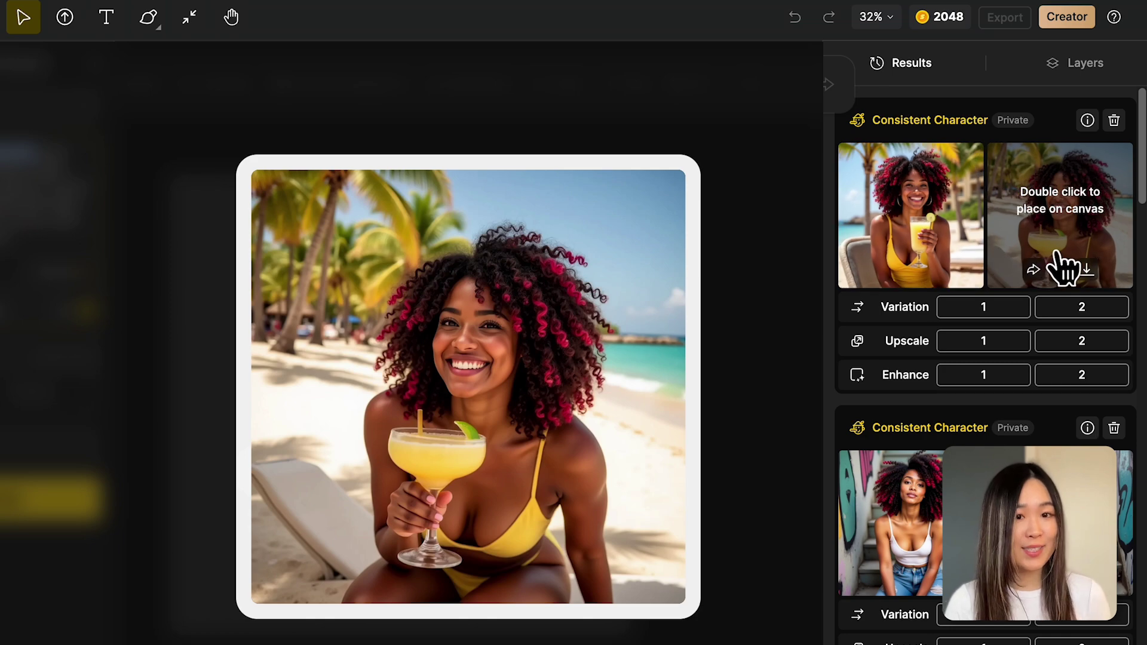